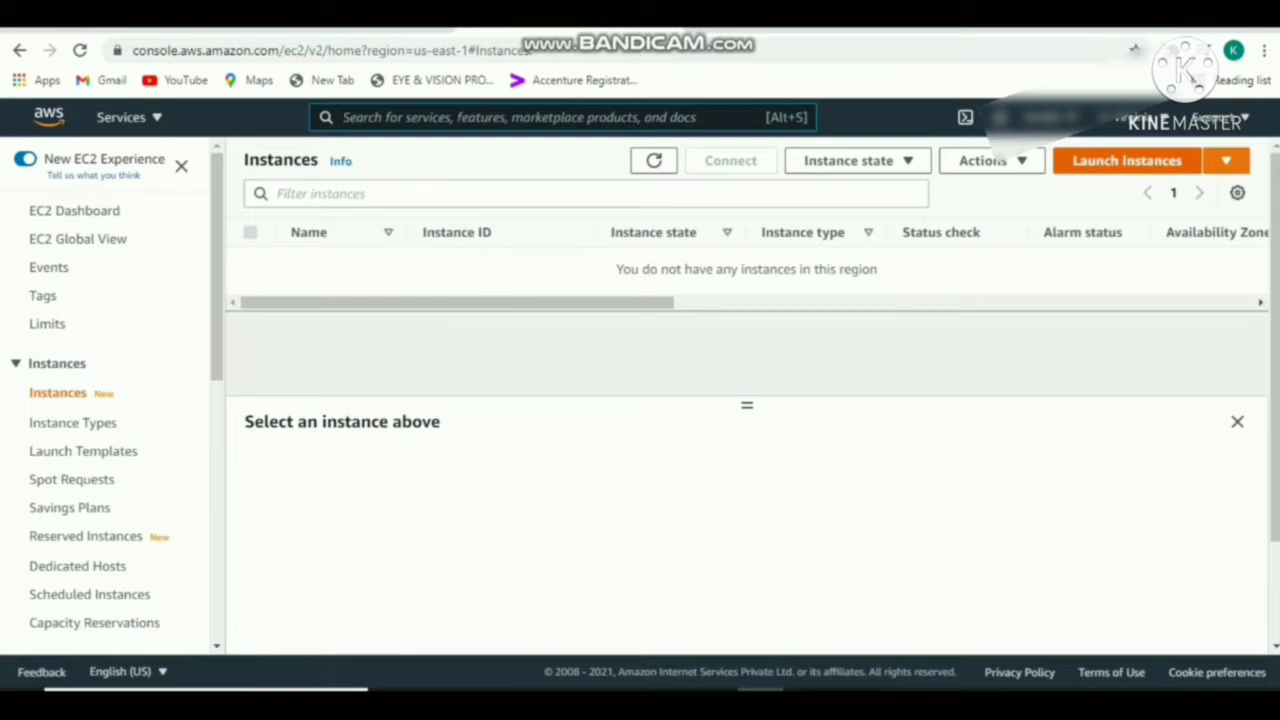
# - Start launching a new EC2 instance and select the free-tier Amazon Linux 2 AMI (HVM), SSD Volume Type, 64-bit (x86)
pyautogui.click(1127, 161)
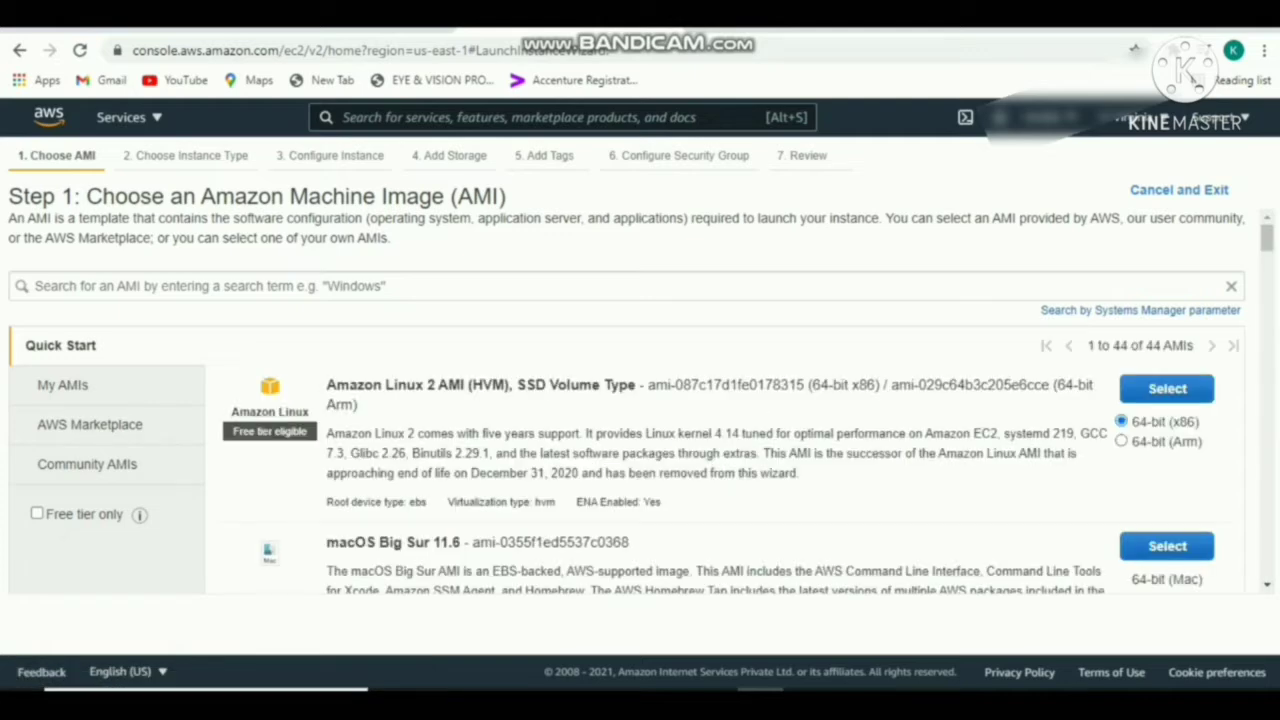
pyautogui.moveTo(326, 385); pyautogui.dragTo(358, 404)
pyautogui.click(380, 406)
pyautogui.moveTo(276, 432); pyautogui.dragTo(320, 433)
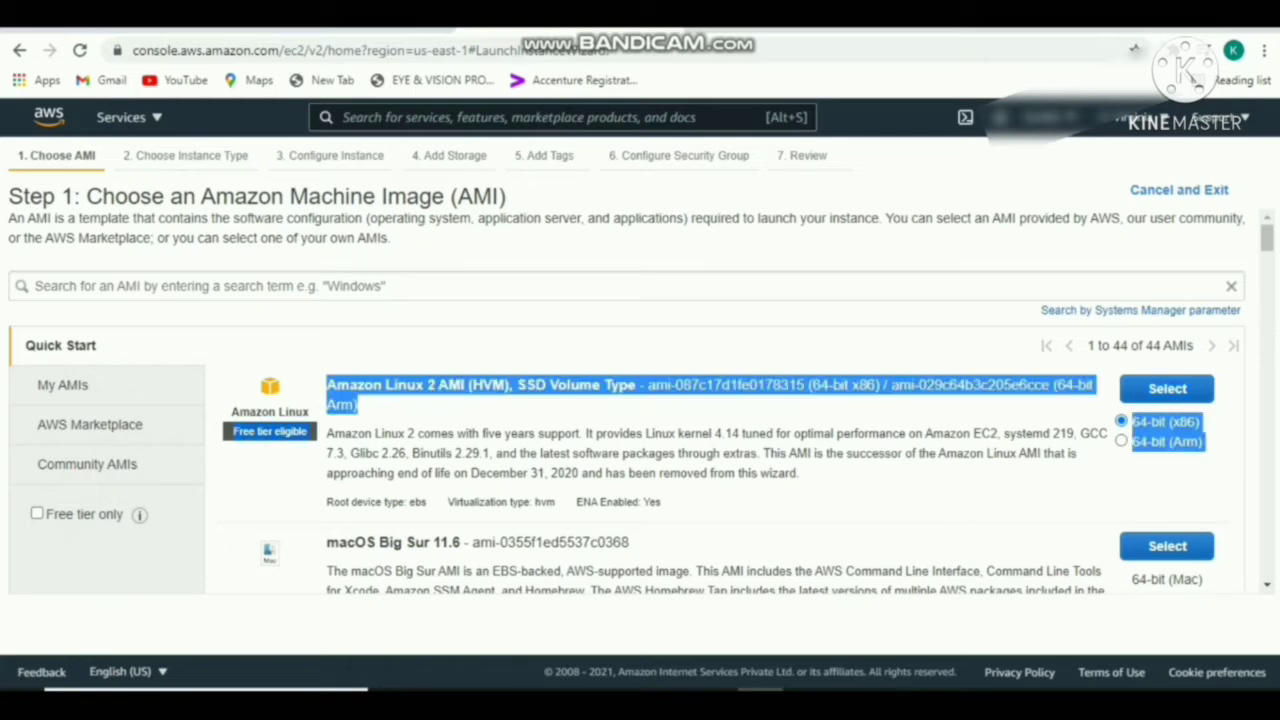
pyautogui.click(322, 436)
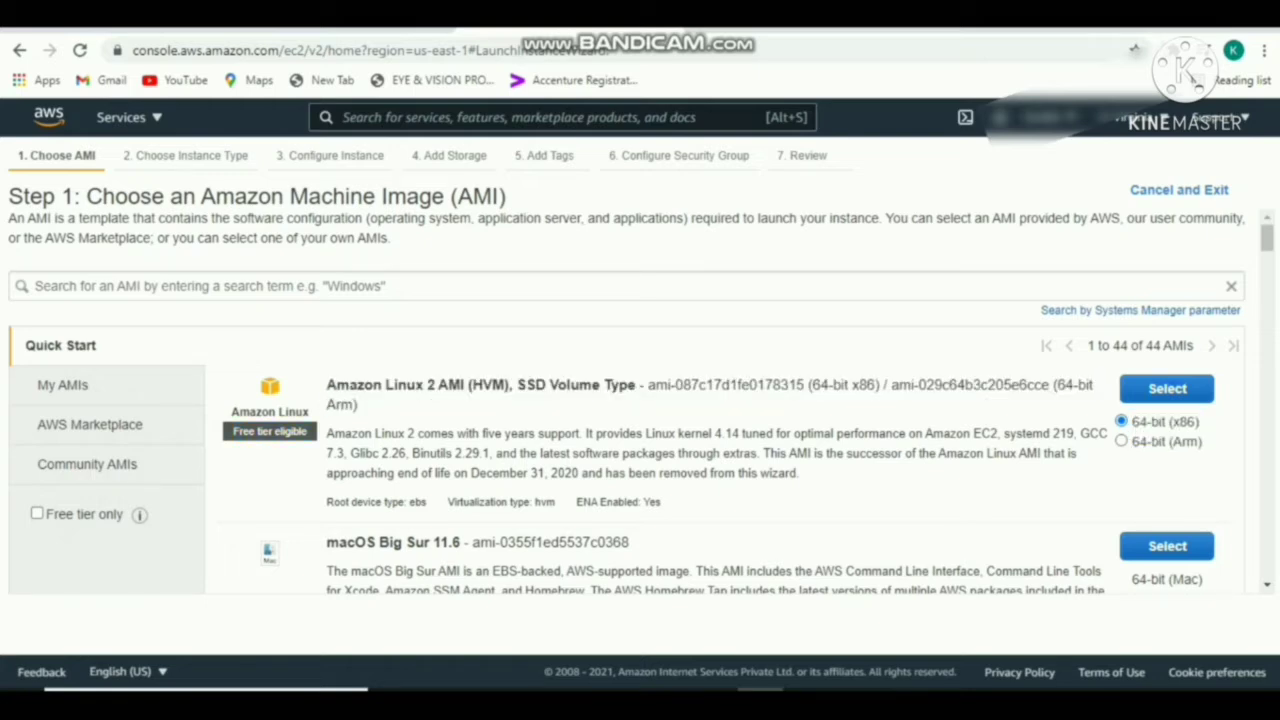
pyautogui.click(1167, 389)
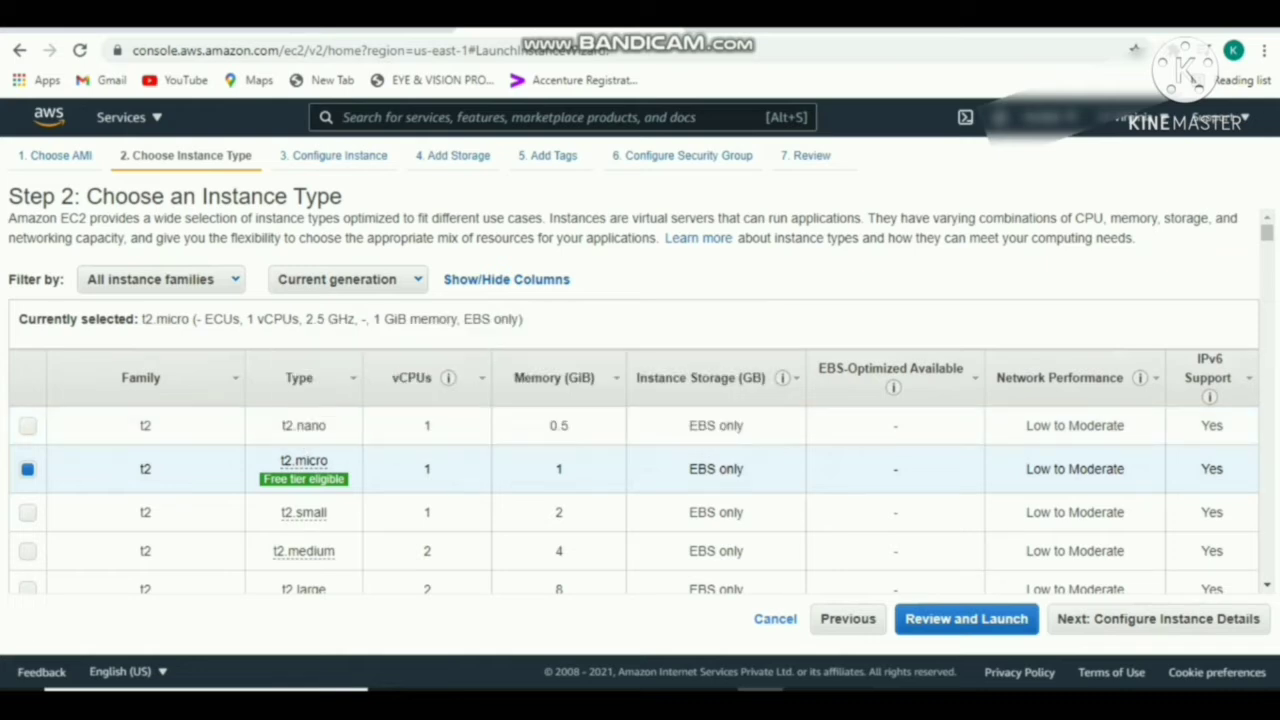
# - Accept the t2.micro instance type and the default instance details, and proceed to the storage settings
pyautogui.moveTo(304, 479)
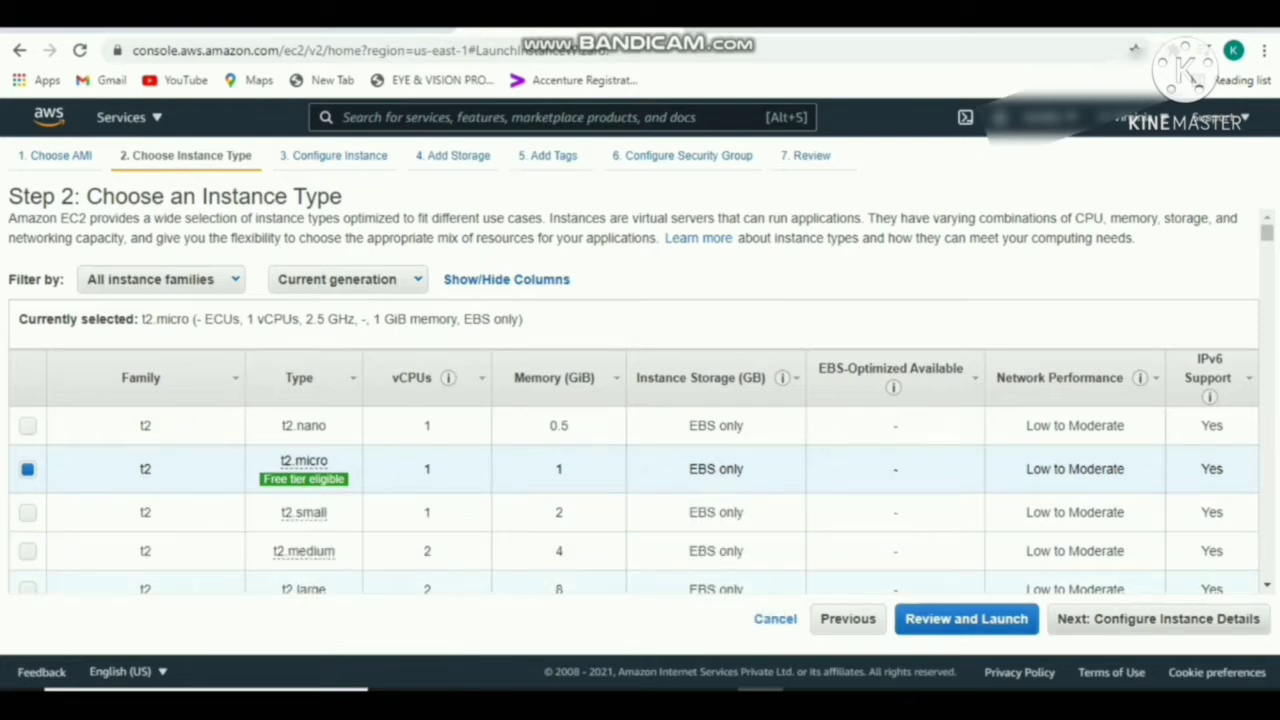
pyautogui.click(1158, 619)
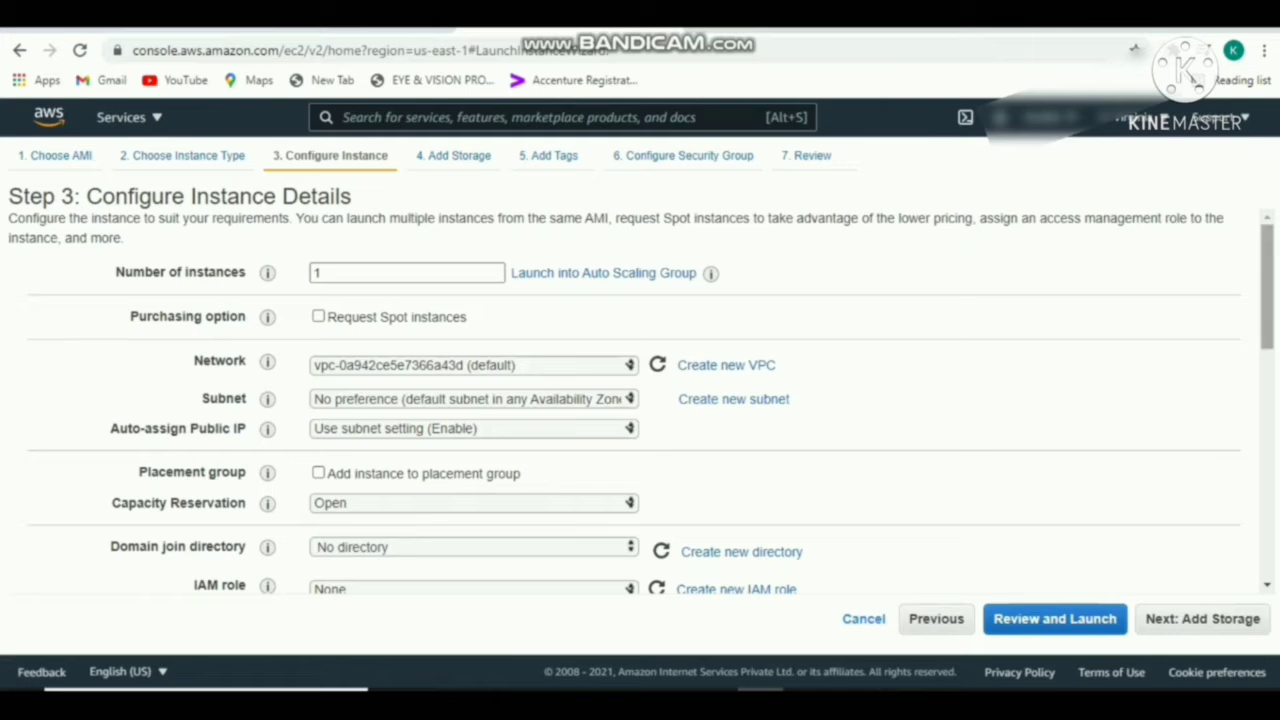
pyautogui.moveTo(1267, 287); pyautogui.dragTo(1267, 452)
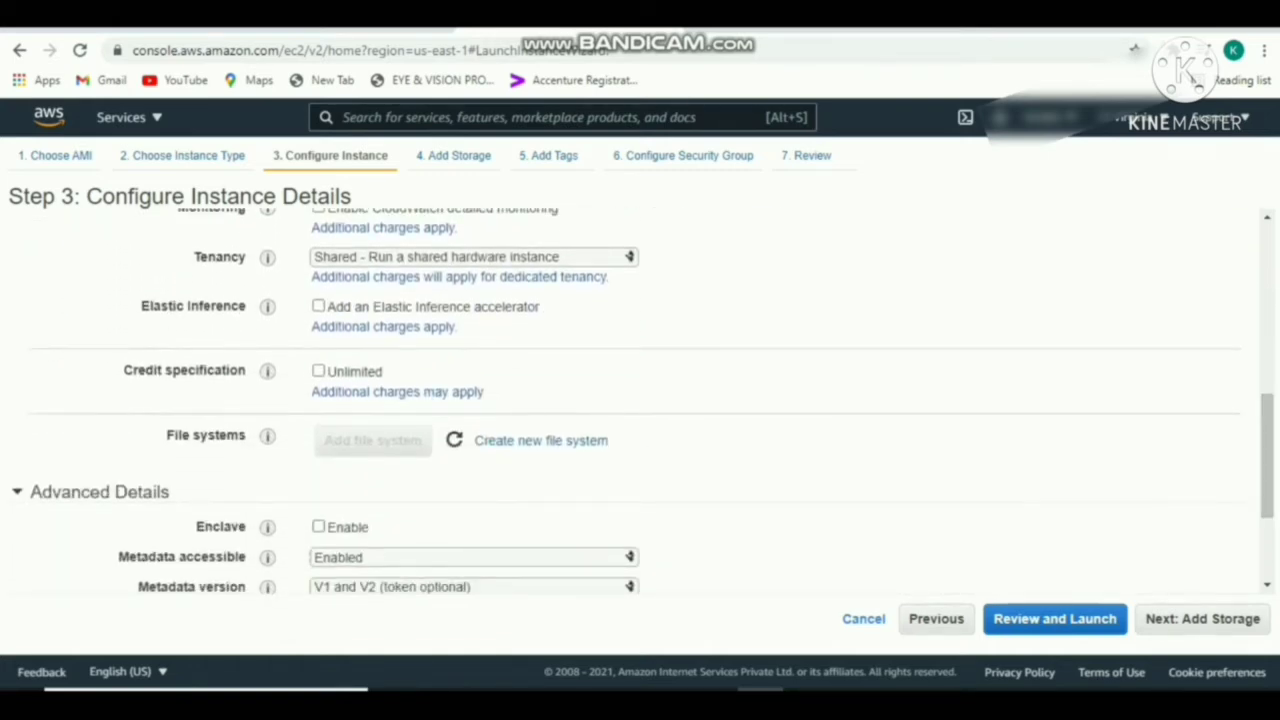
pyautogui.scroll(-2, 640, 400)
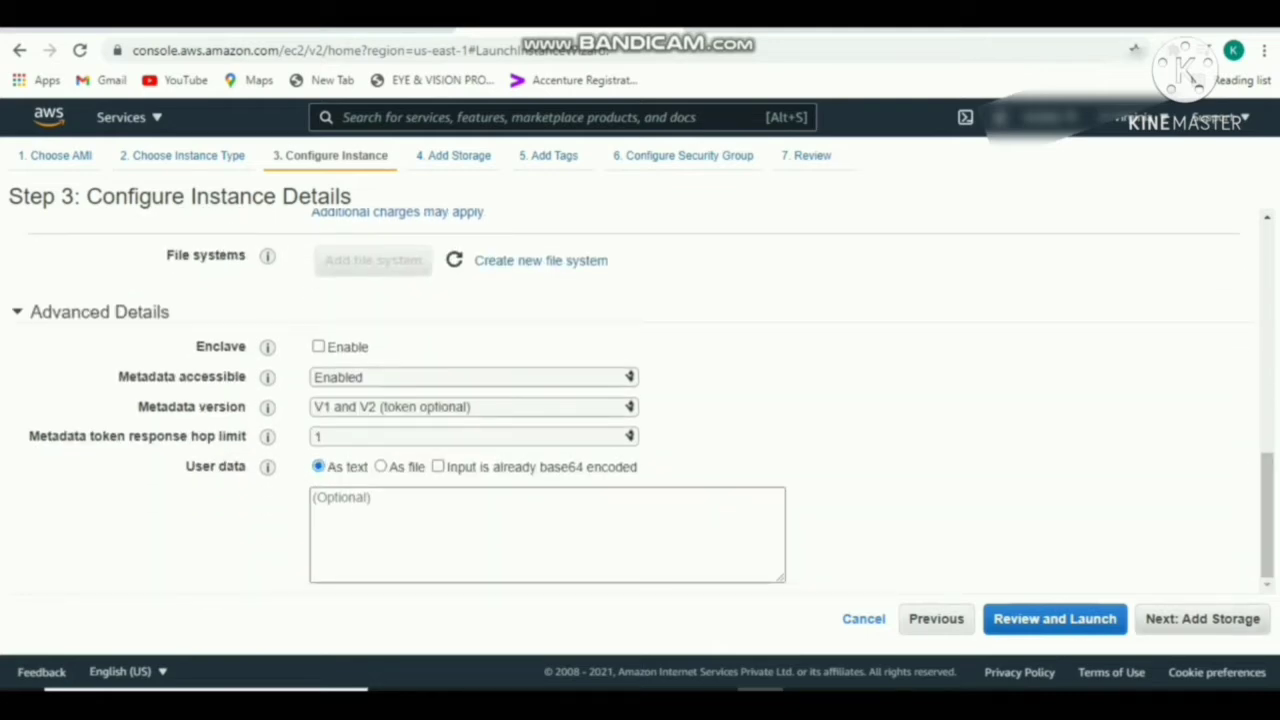
pyautogui.click(1202, 619)
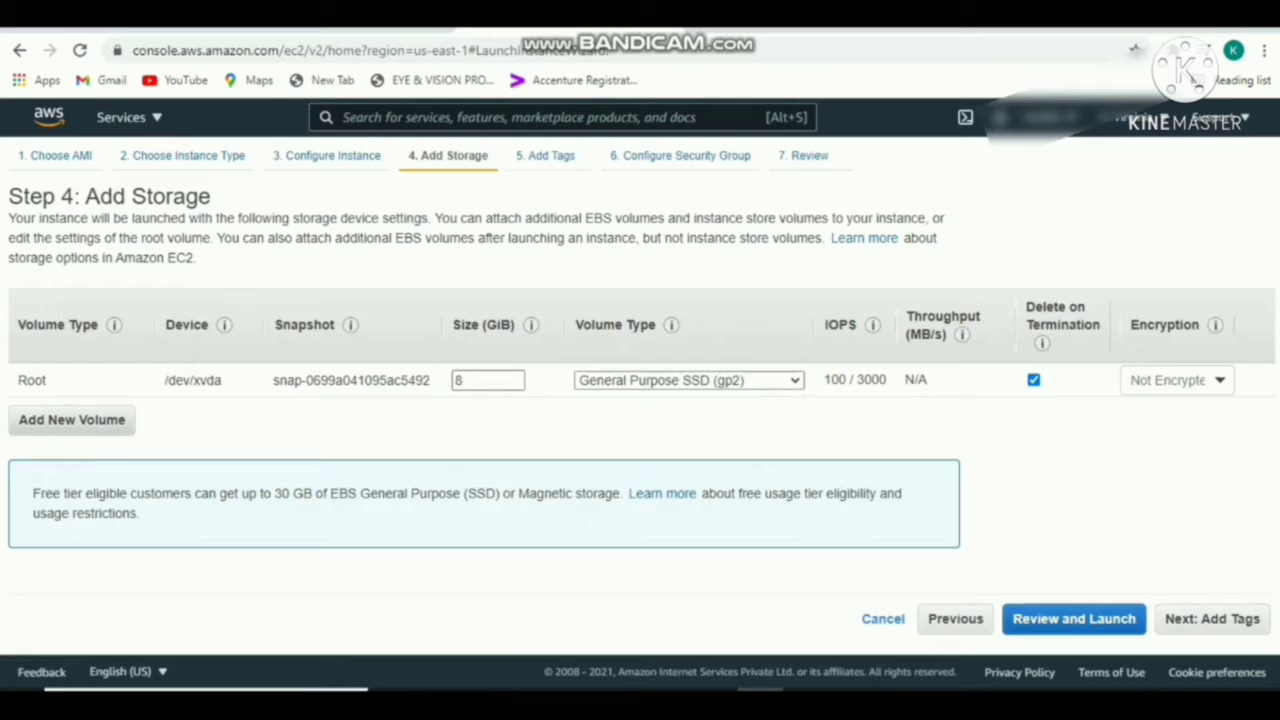
# - Add a second EBS volume, remove it again, and proceed to the tags with only the root volume
pyautogui.click(71, 419)
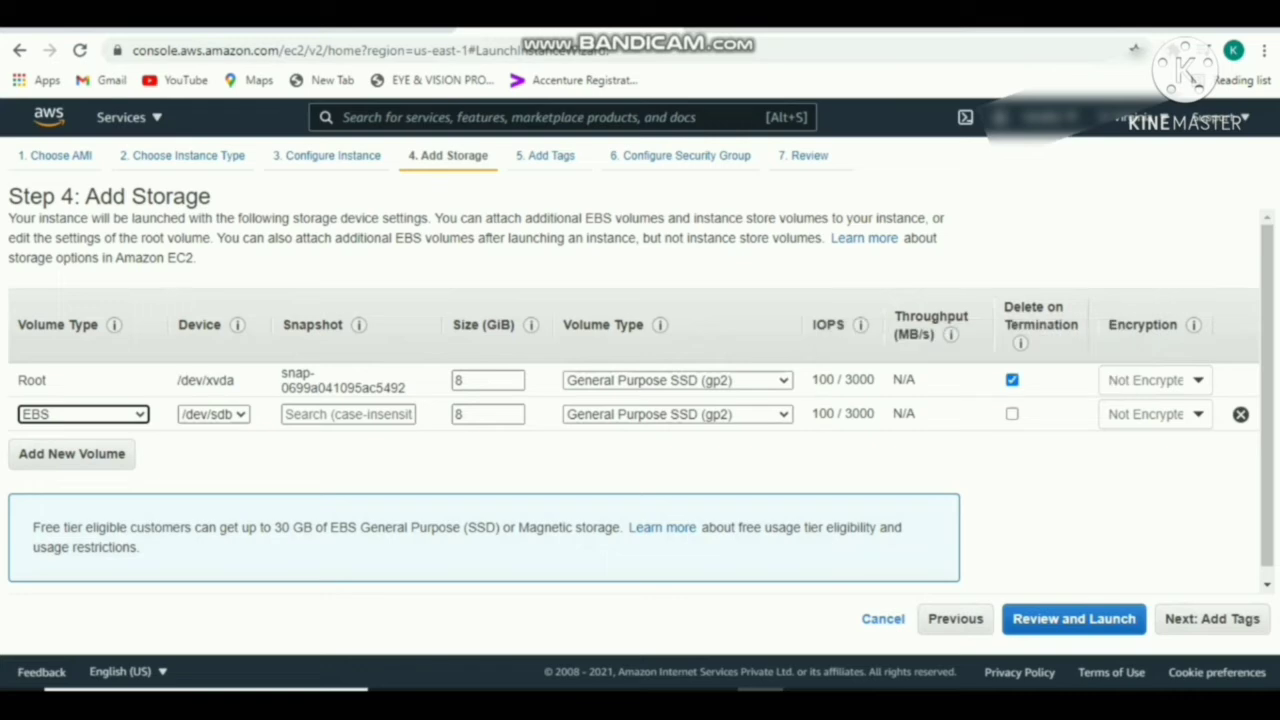
pyautogui.click(1240, 414)
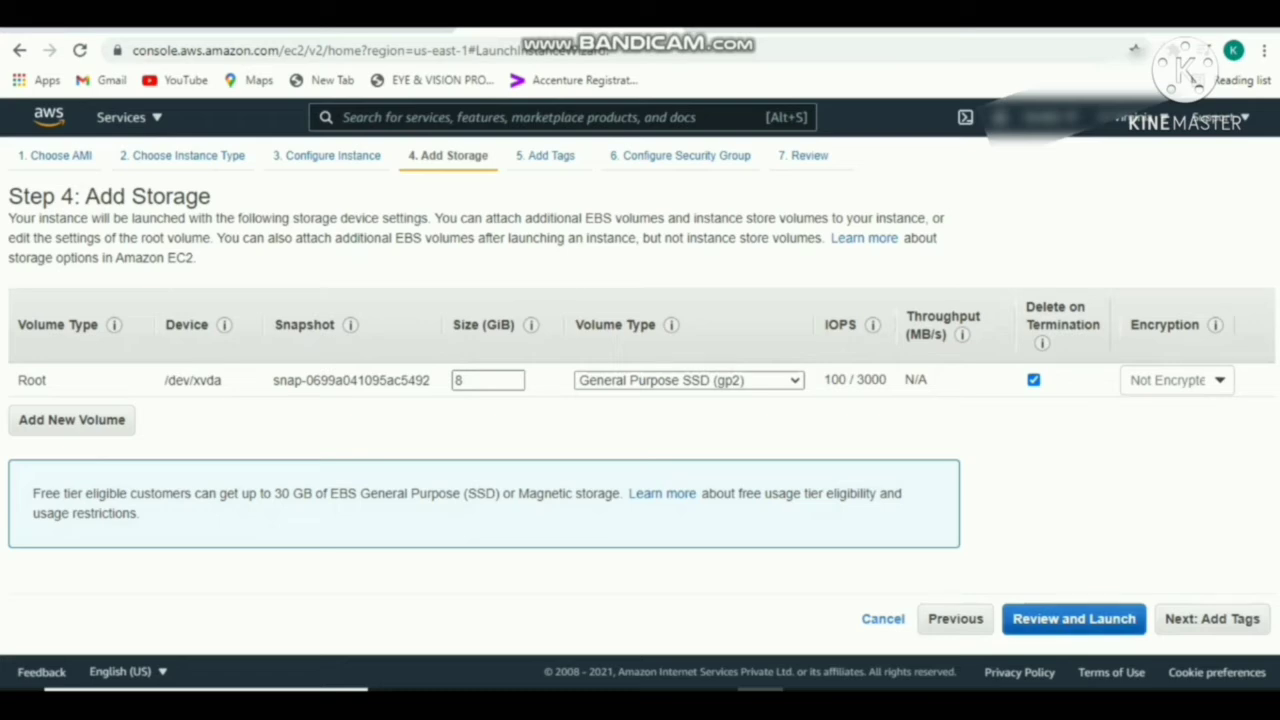
pyautogui.click(1212, 619)
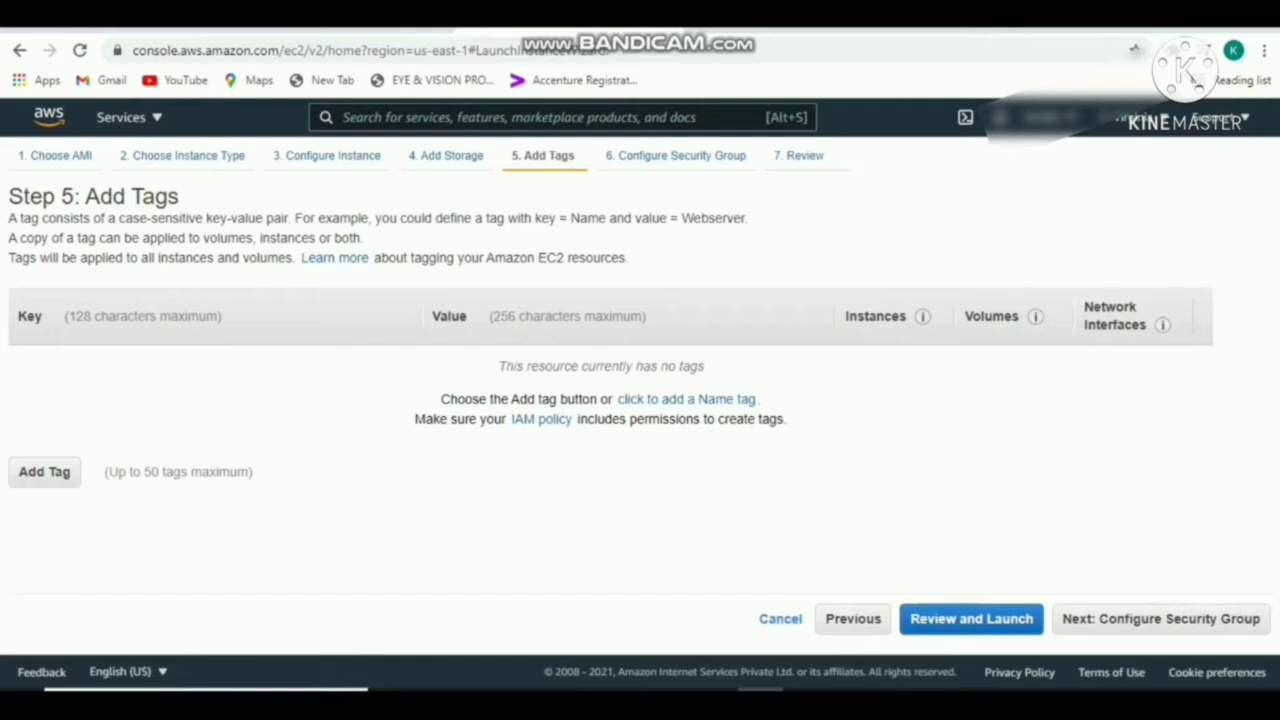
# - Add a tag with key "department" and value "cloud", and proceed to the security group configuration
pyautogui.click(44, 471)
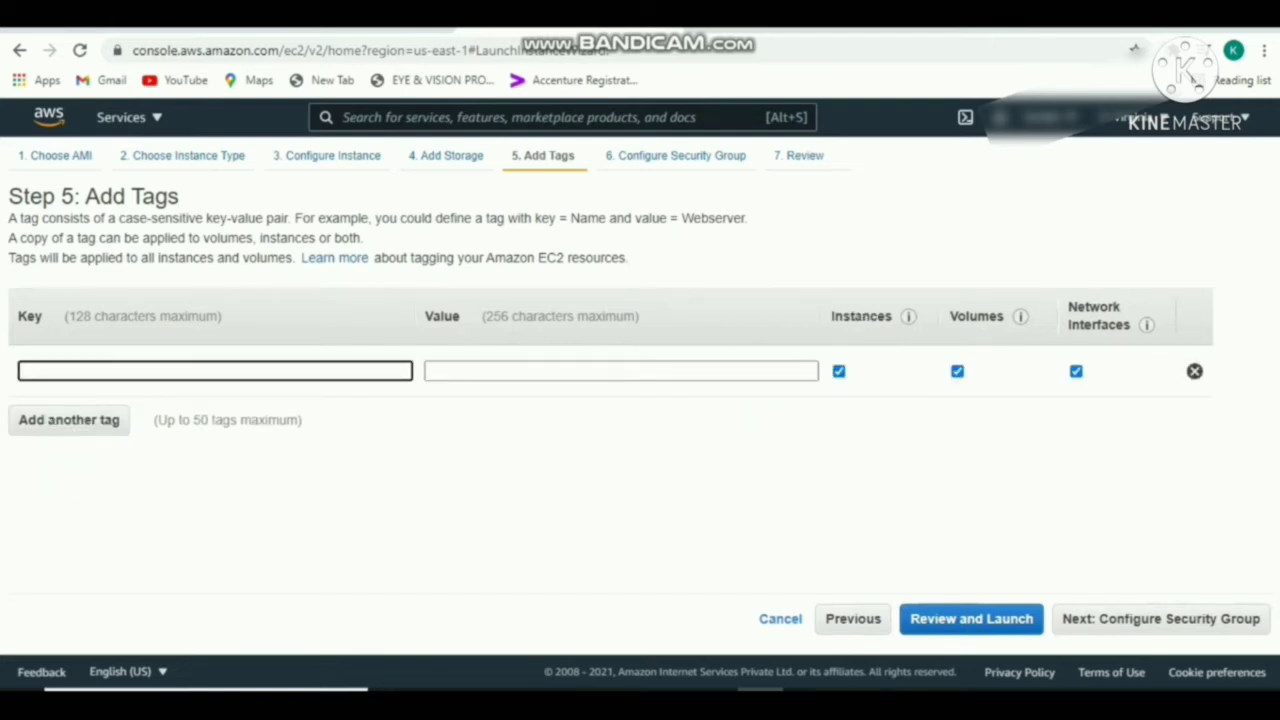
pyautogui.write('department')
pyautogui.press('Tab')
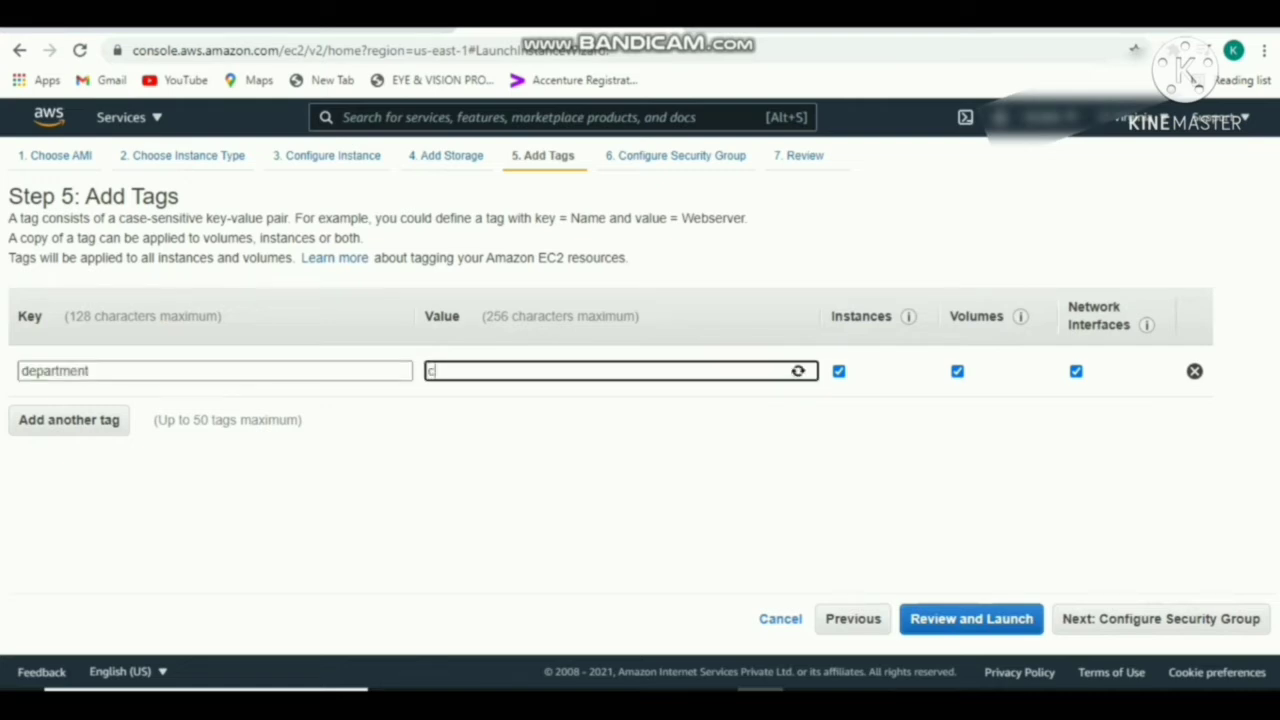
pyautogui.write('cloud')
pyautogui.click(1160, 619)
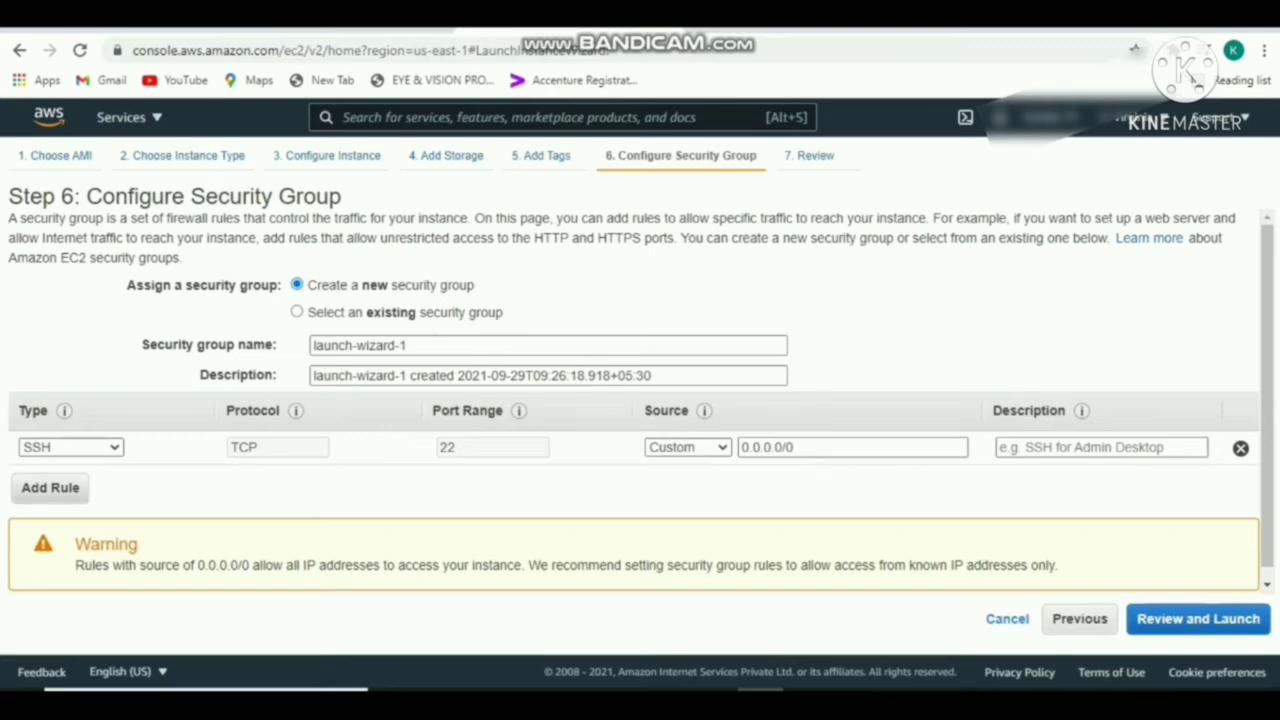
# - Add an HTTP rule to the new security group
pyautogui.click(50, 488)
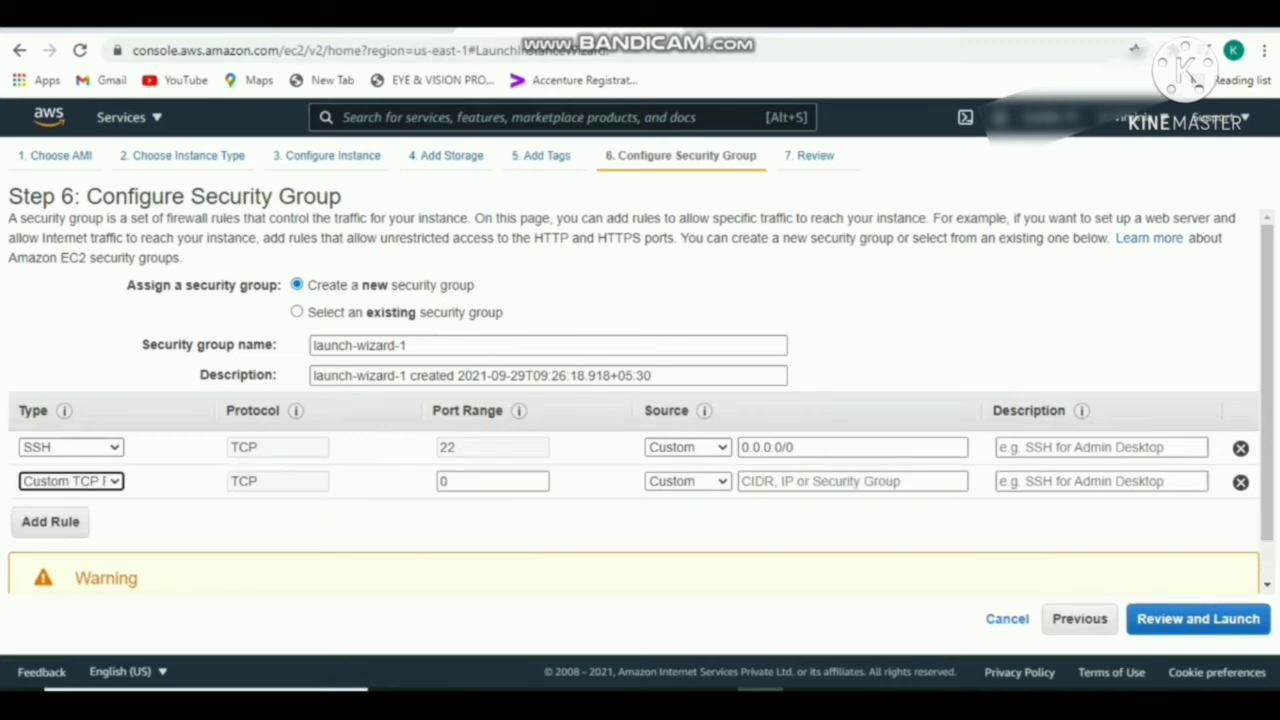
pyautogui.click(71, 482)
pyautogui.scroll(-1, 71, 461)
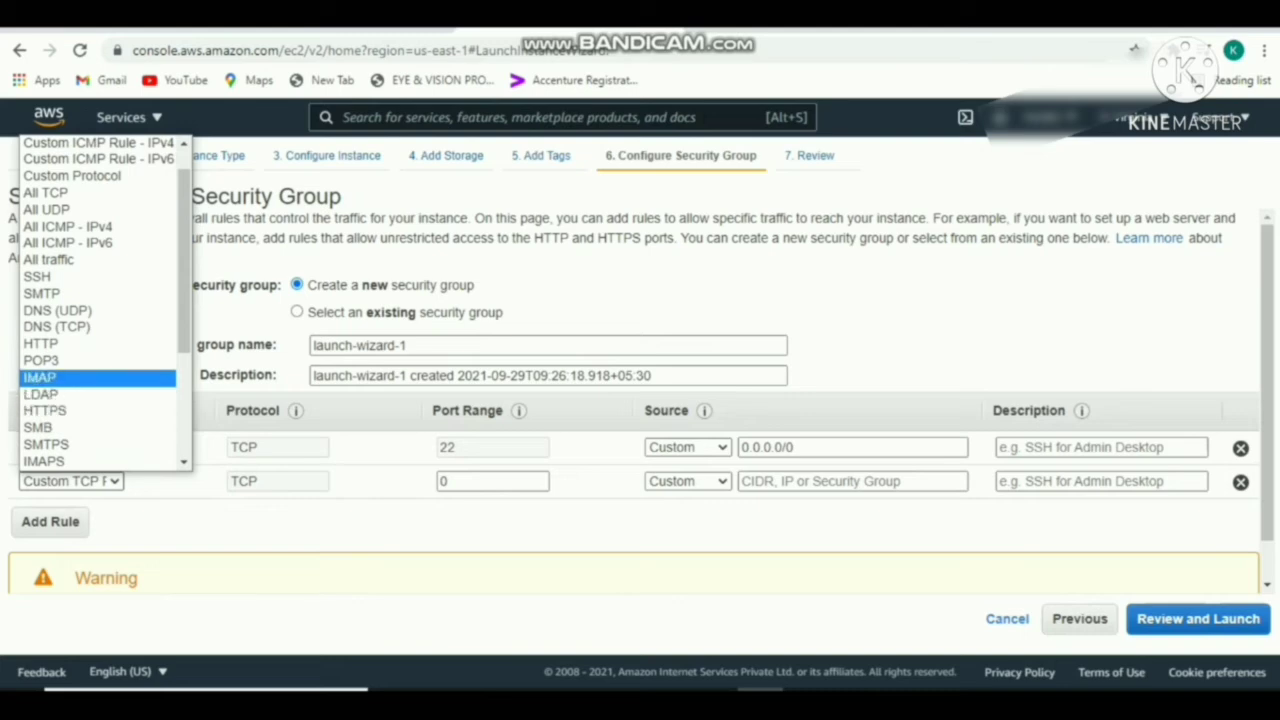
pyautogui.click(41, 344)
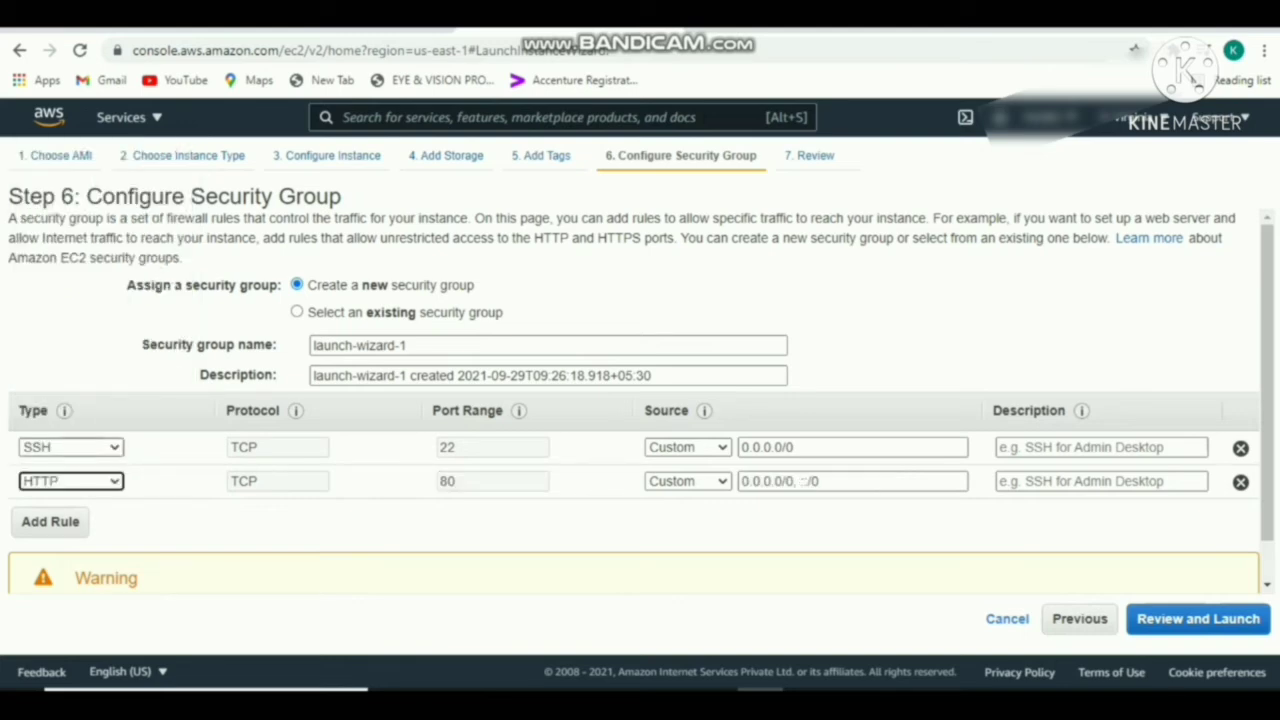
# - Examine the types and port ranges of the SSH and HTTP rules in the security group
pyautogui.click(72, 447)
pyautogui.click(72, 447)
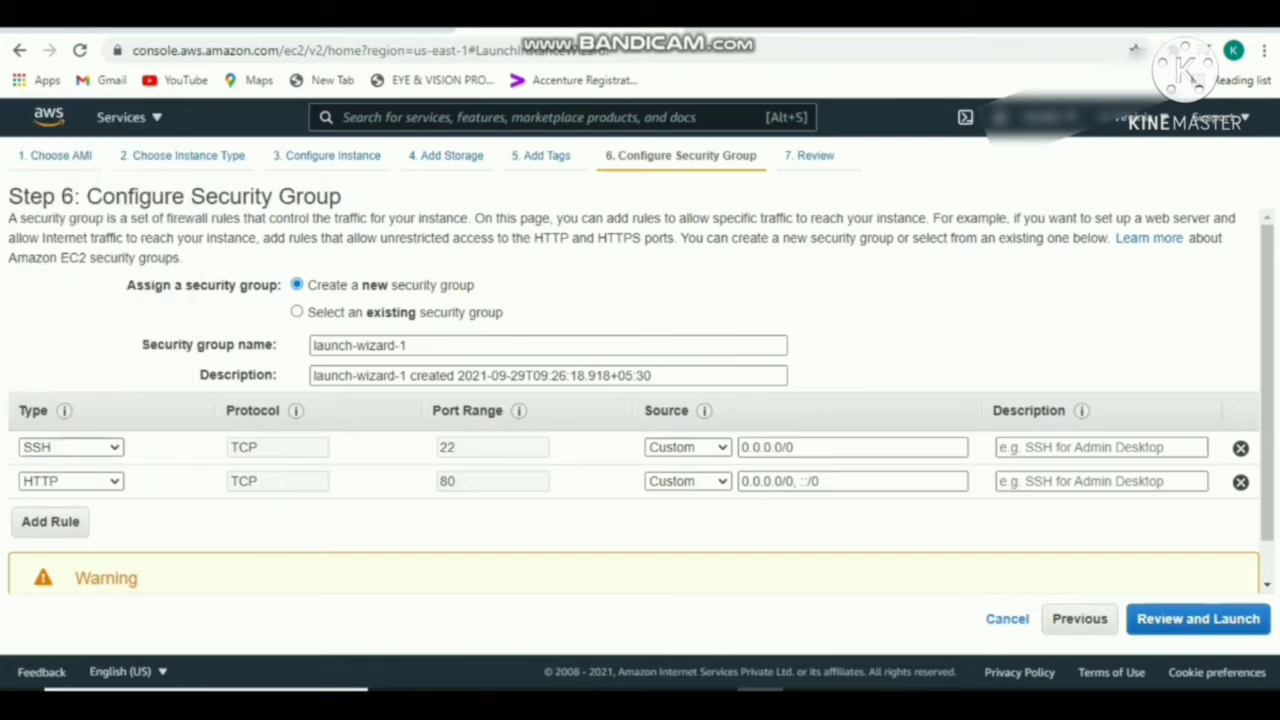
pyautogui.doubleClick(447, 448)
pyautogui.click(490, 448)
pyautogui.click(72, 481)
pyautogui.click(72, 481)
pyautogui.doubleClick(447, 481)
pyautogui.moveTo(447, 481); pyautogui.dragTo(460, 428)
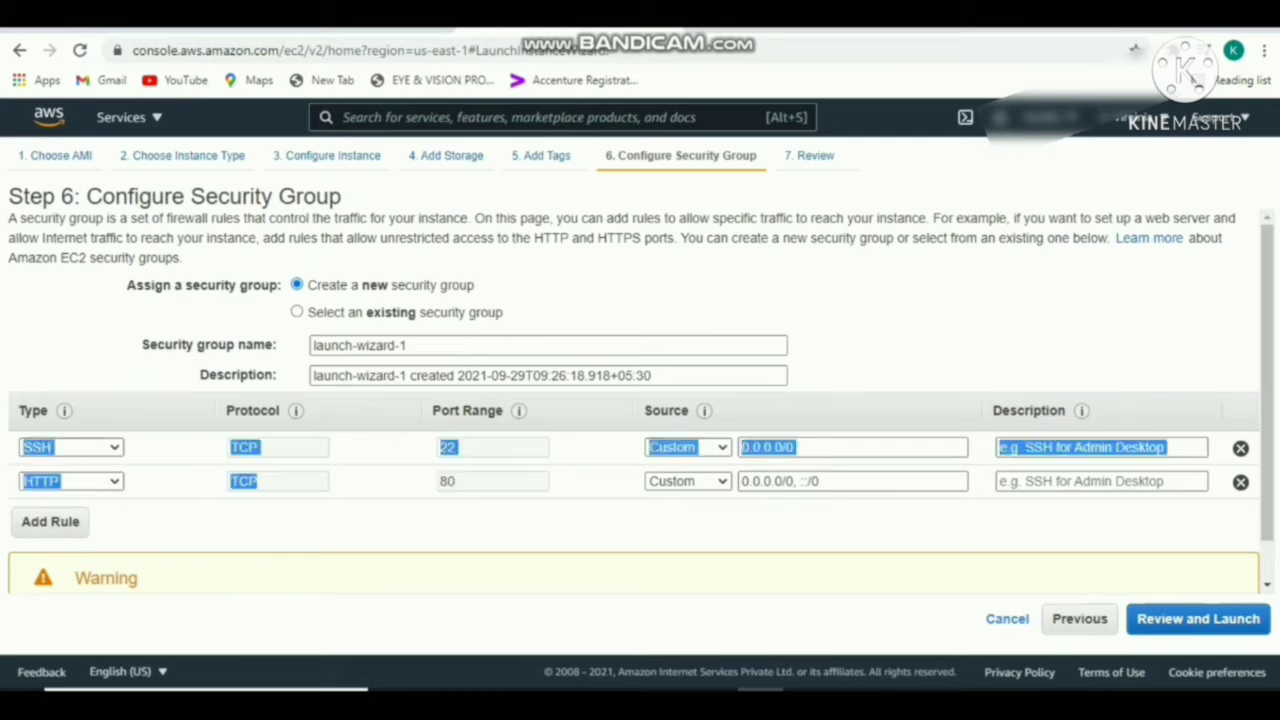
# - Proceed to the launch review and go through the AMI, instance type and security group details
pyautogui.click(1198, 619)
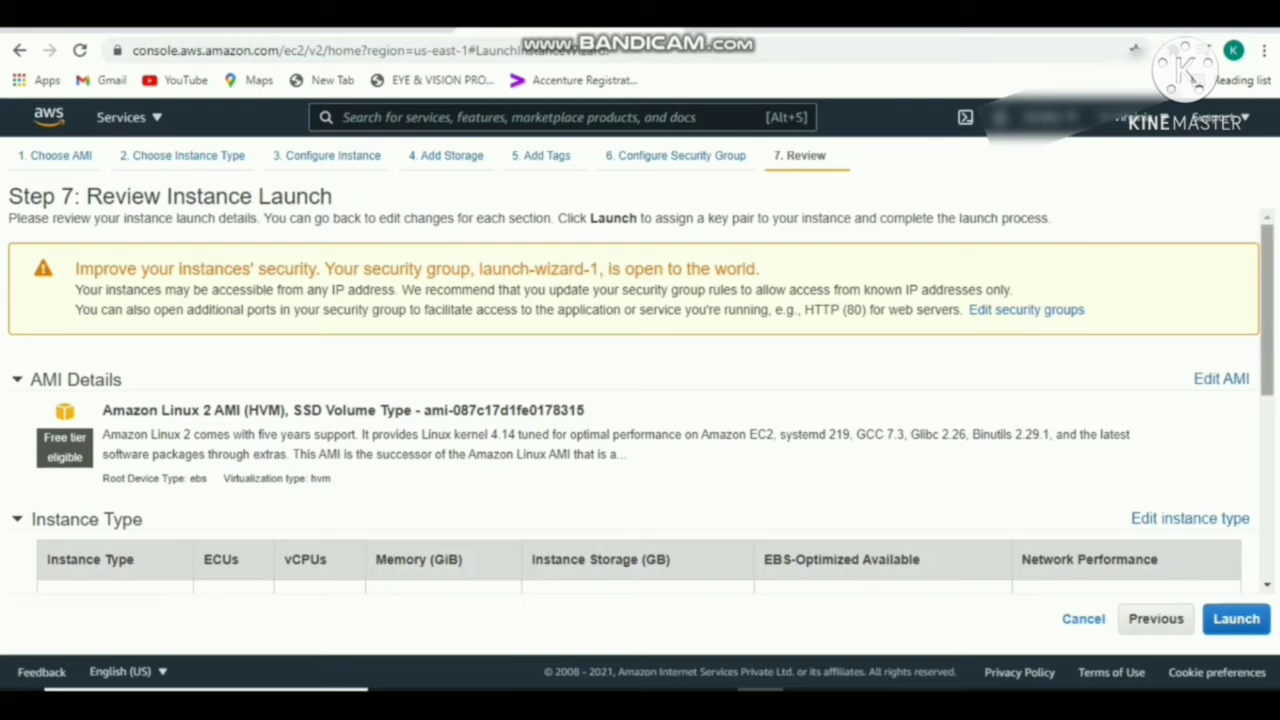
pyautogui.scroll(-1, 634, 400)
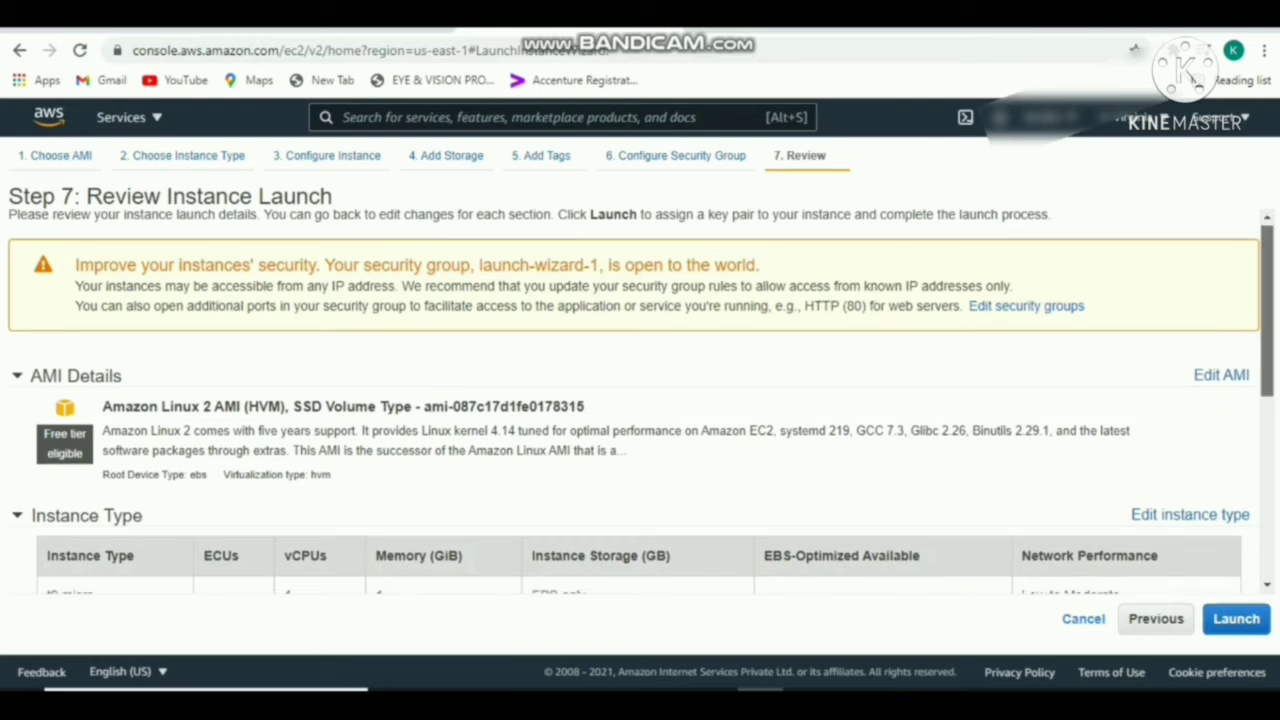
pyautogui.scroll(-3, 640, 400)
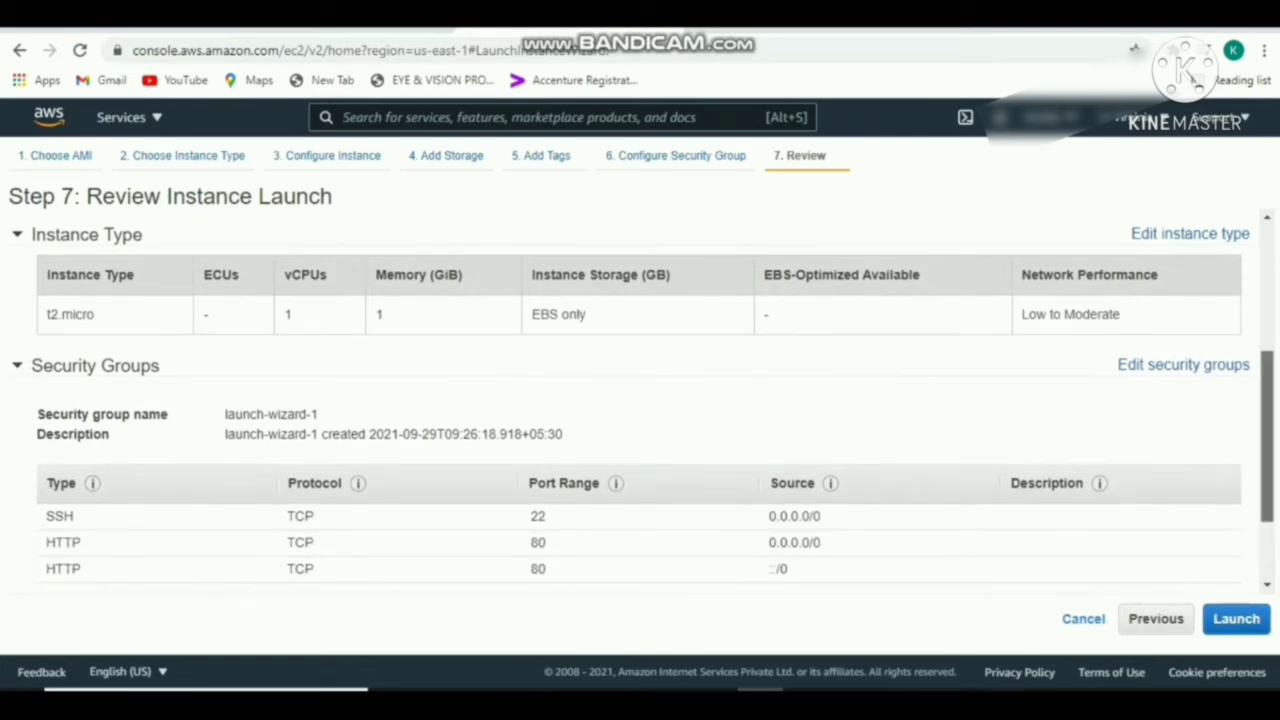
pyautogui.scroll(-3, 640, 400)
pyautogui.scroll(6, 640, 400)
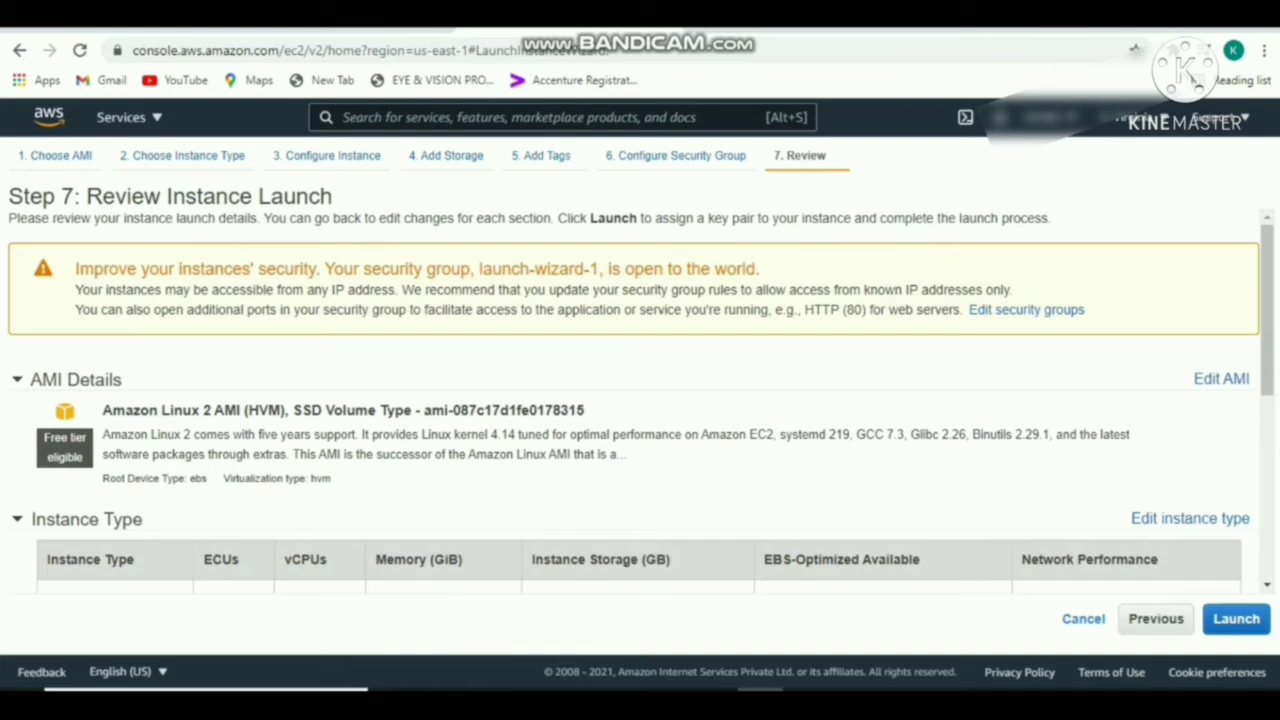
# - Proceed with the launch, create a new RSA key pair named Newkey, and download its private key file
pyautogui.click(1236, 618)
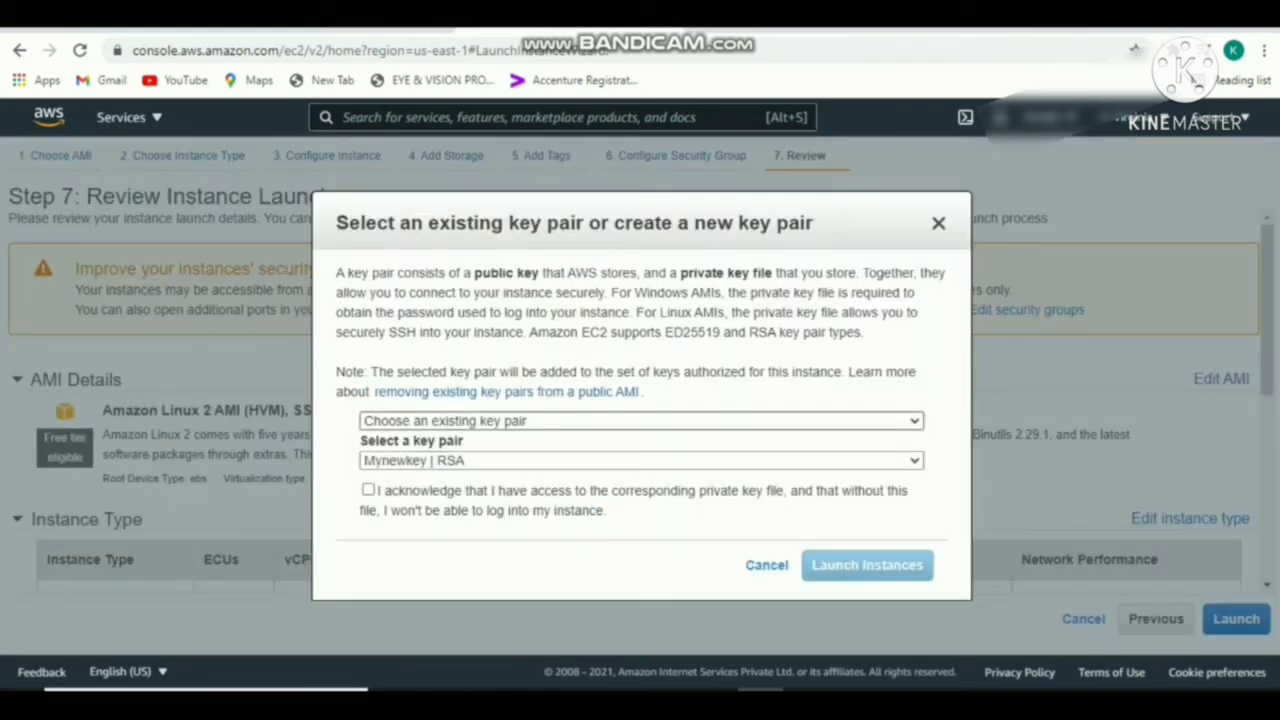
pyautogui.click(641, 421)
pyautogui.click(428, 456)
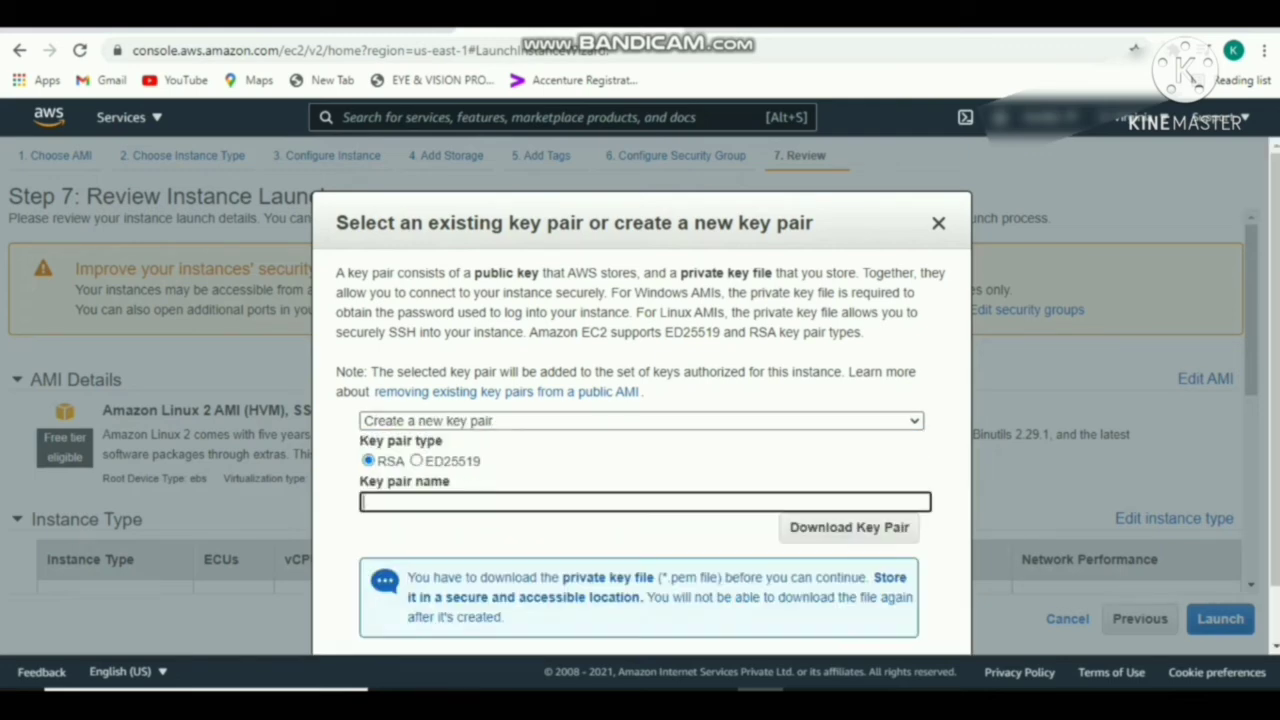
pyautogui.write('key')
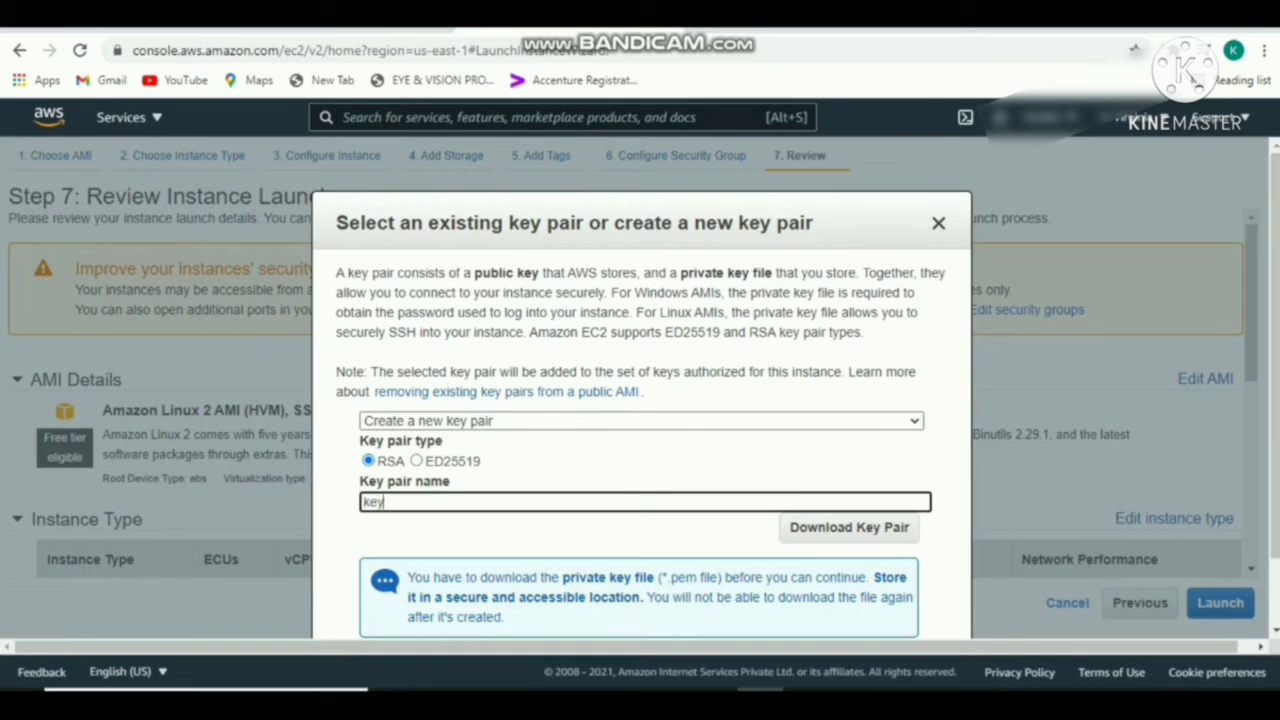
pyautogui.press('BackSpace')
pyautogui.press('BackSpace')
pyautogui.press('BackSpace')
pyautogui.write('Newk')
pyautogui.write('y')
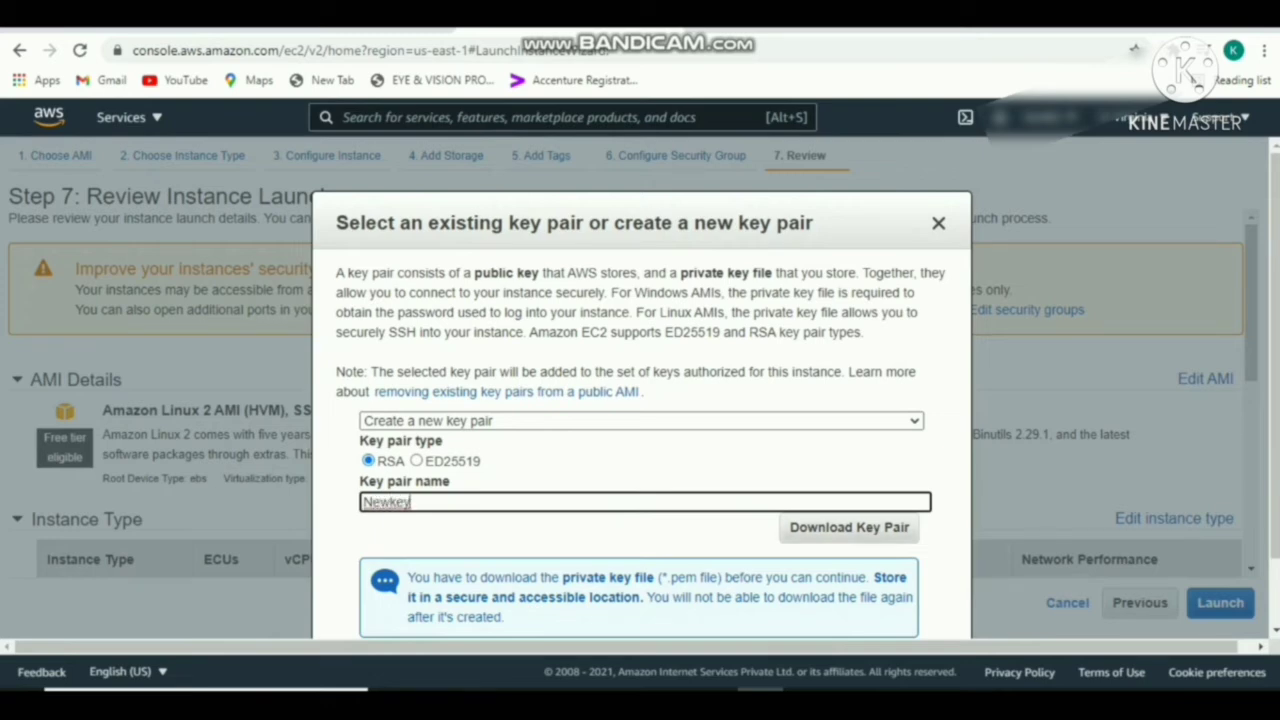
pyautogui.click(849, 528)
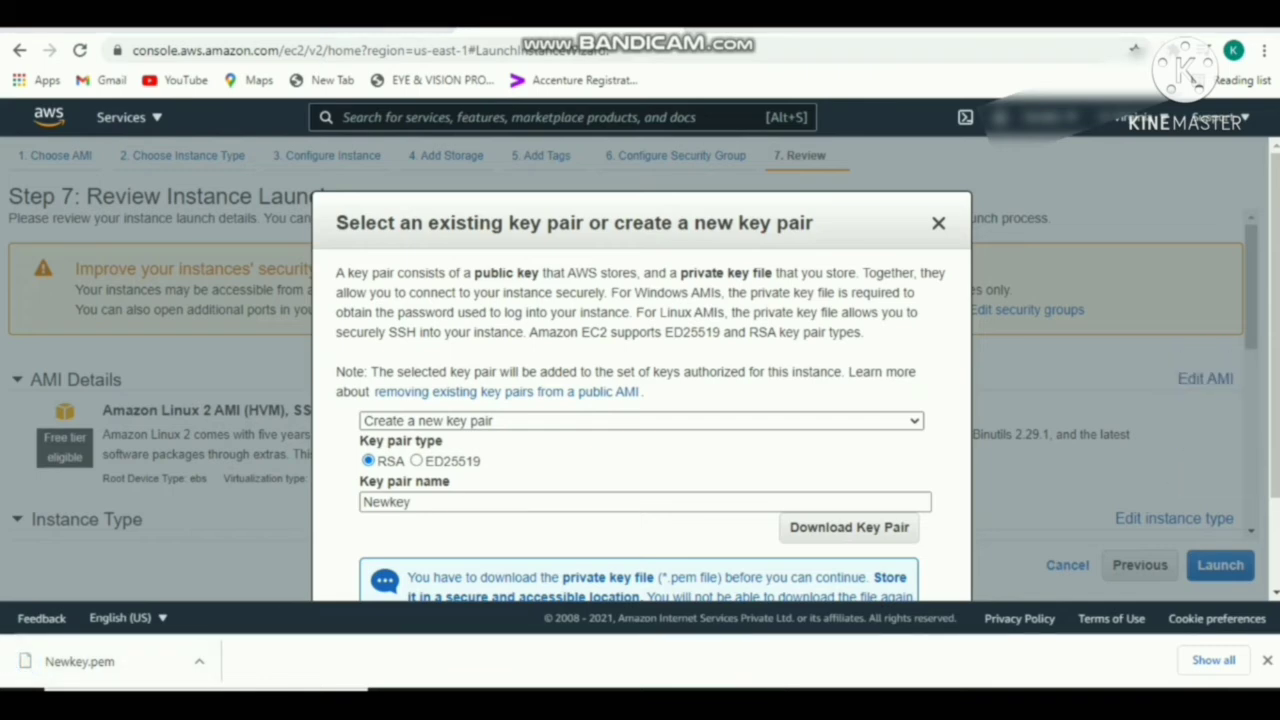
# - Launch the instance with the new key pair and check its instance ID in the launch status
pyautogui.scroll(-2, 640, 370)
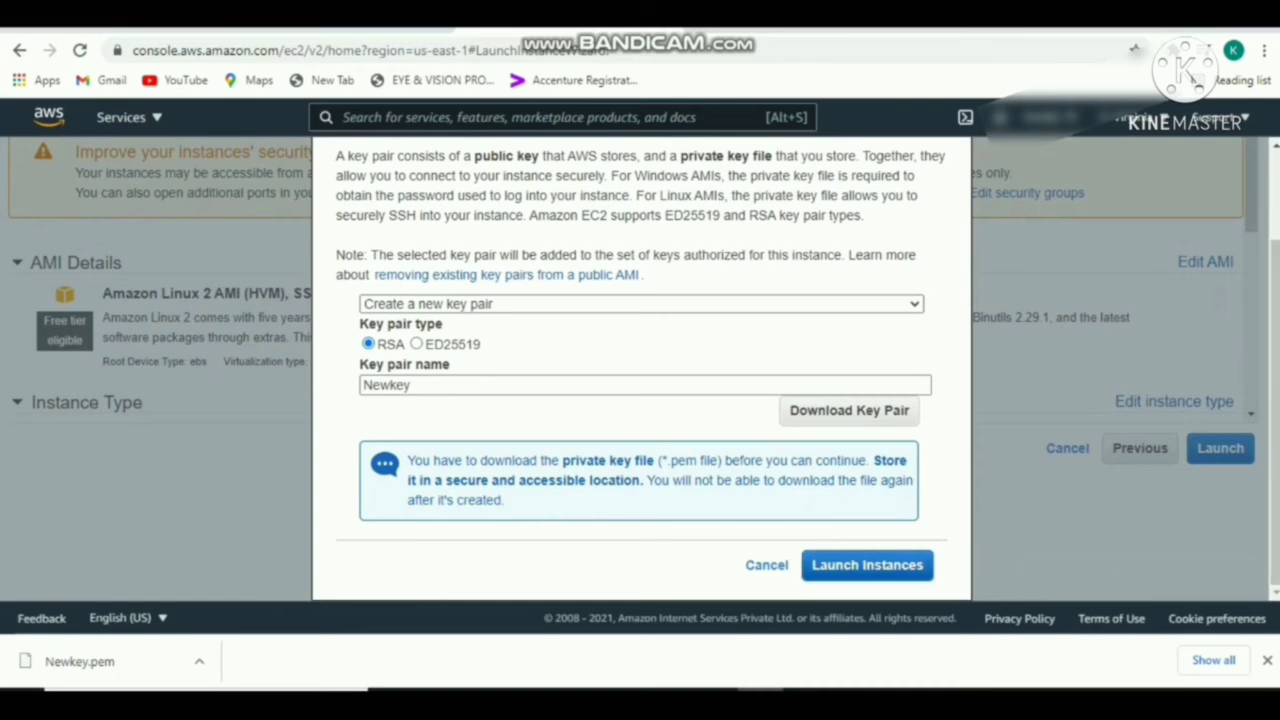
pyautogui.click(867, 565)
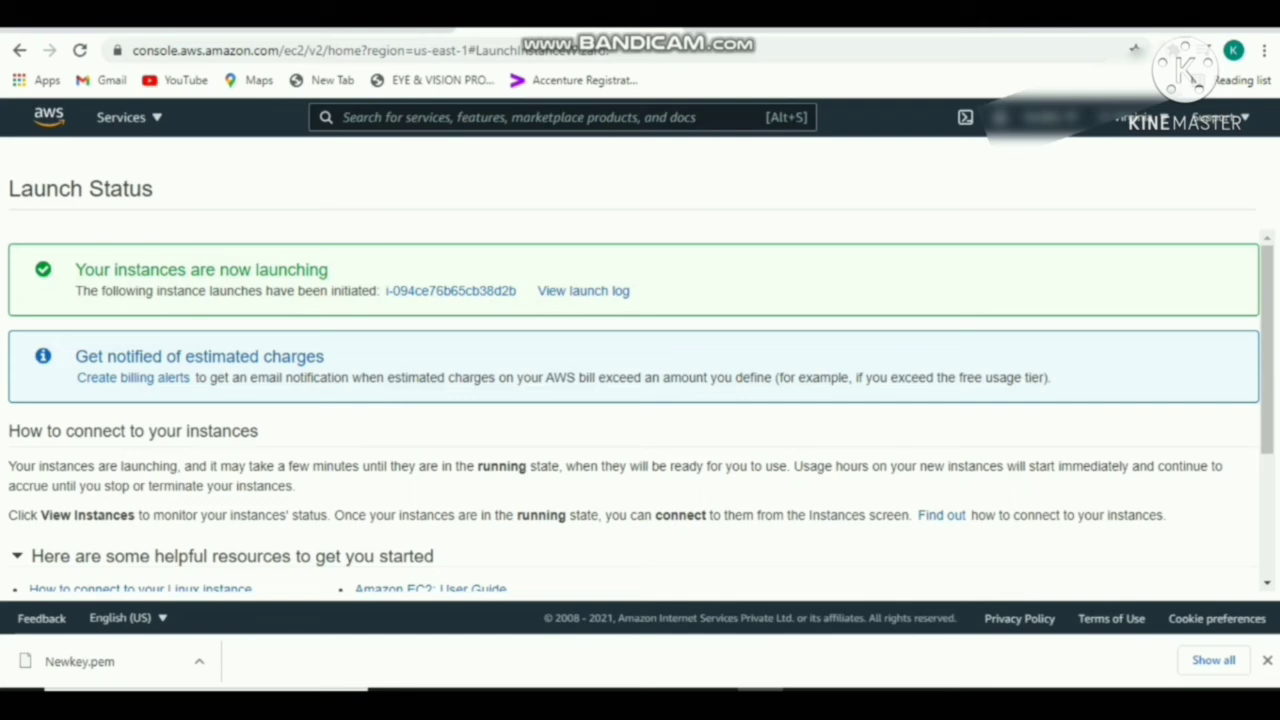
pyautogui.moveTo(384, 291); pyautogui.dragTo(523, 291)
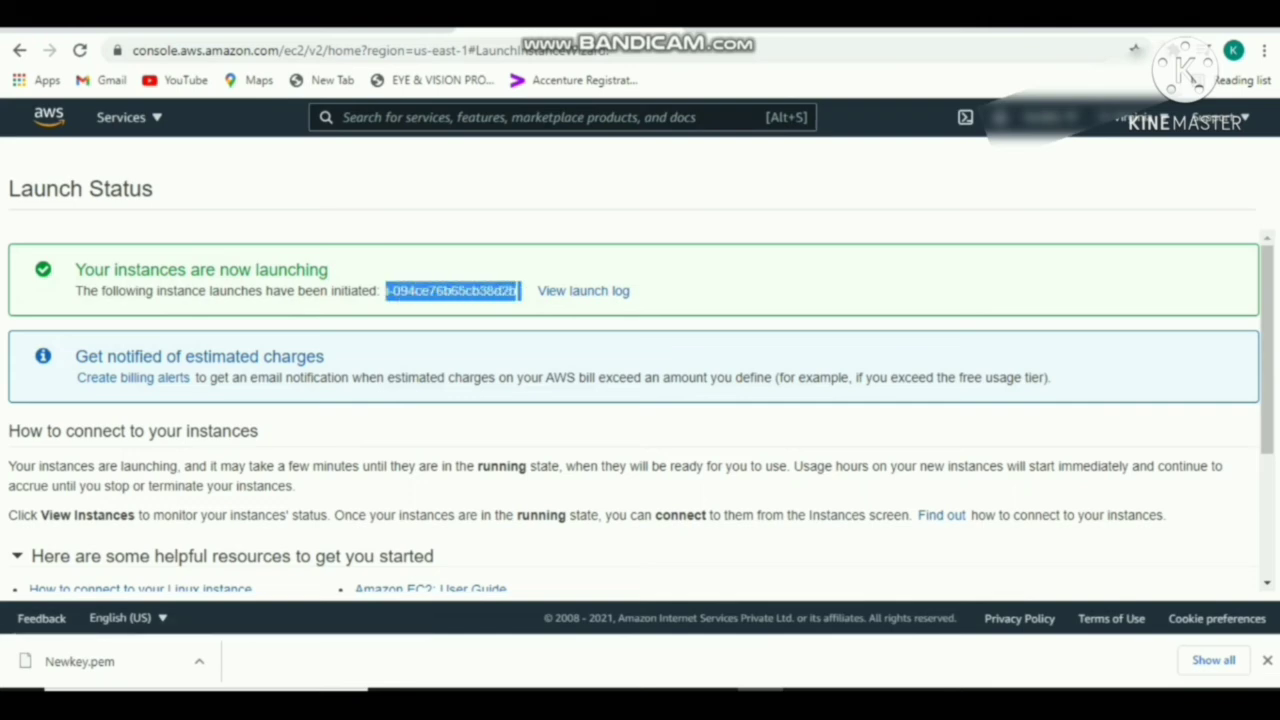
pyautogui.click(527, 292)
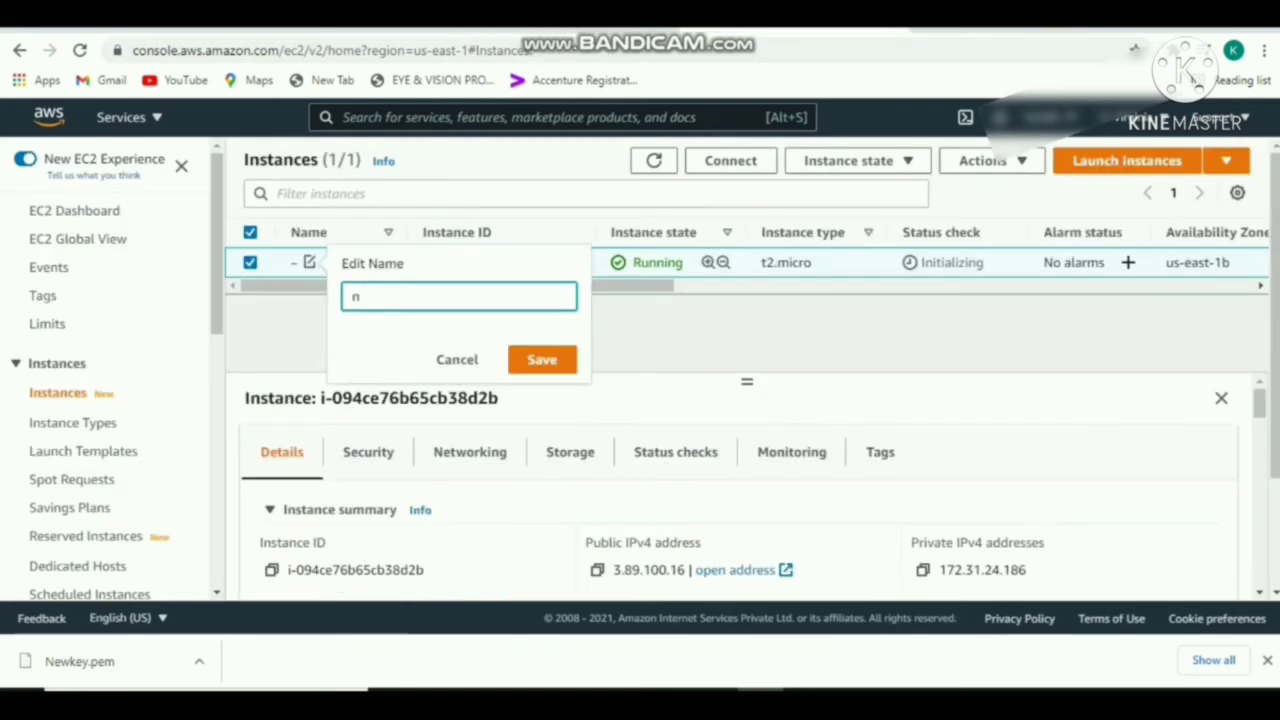
# - Name the new instance "newinst" in the instances list
pyautogui.write('ewinst')
pyautogui.press('Return')
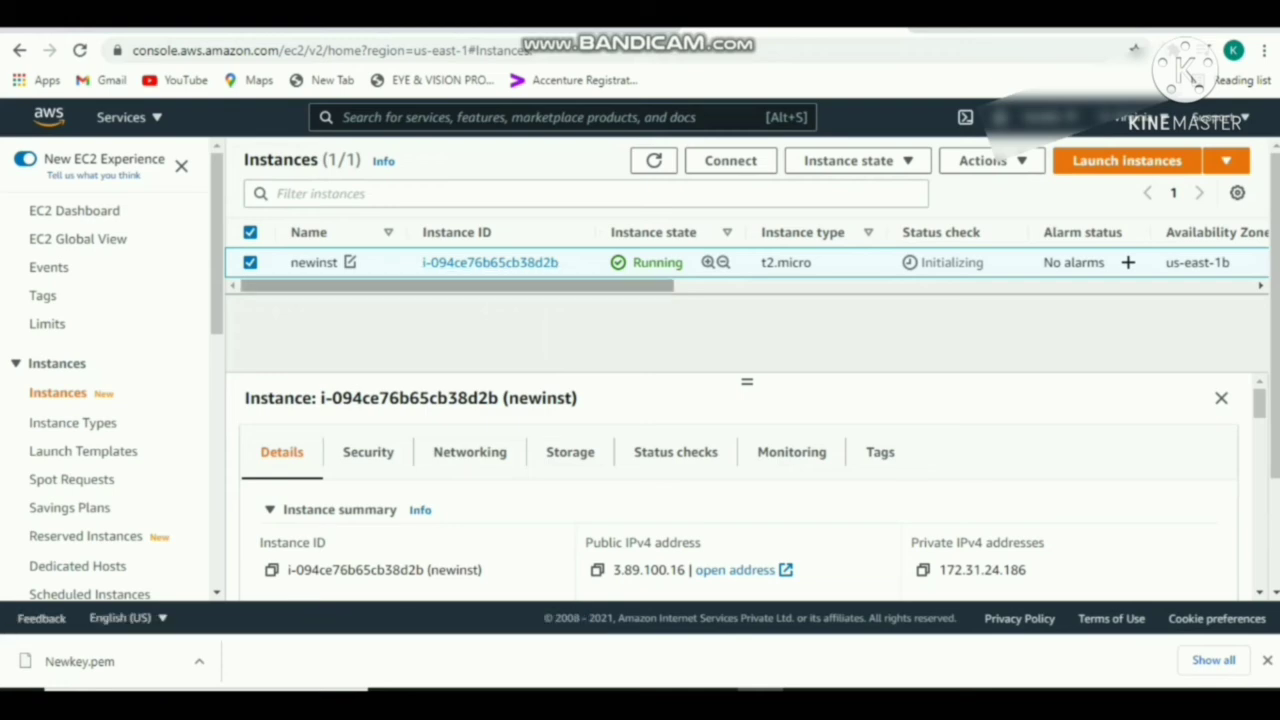
pyautogui.moveTo(505, 286); pyautogui.dragTo(563, 286)
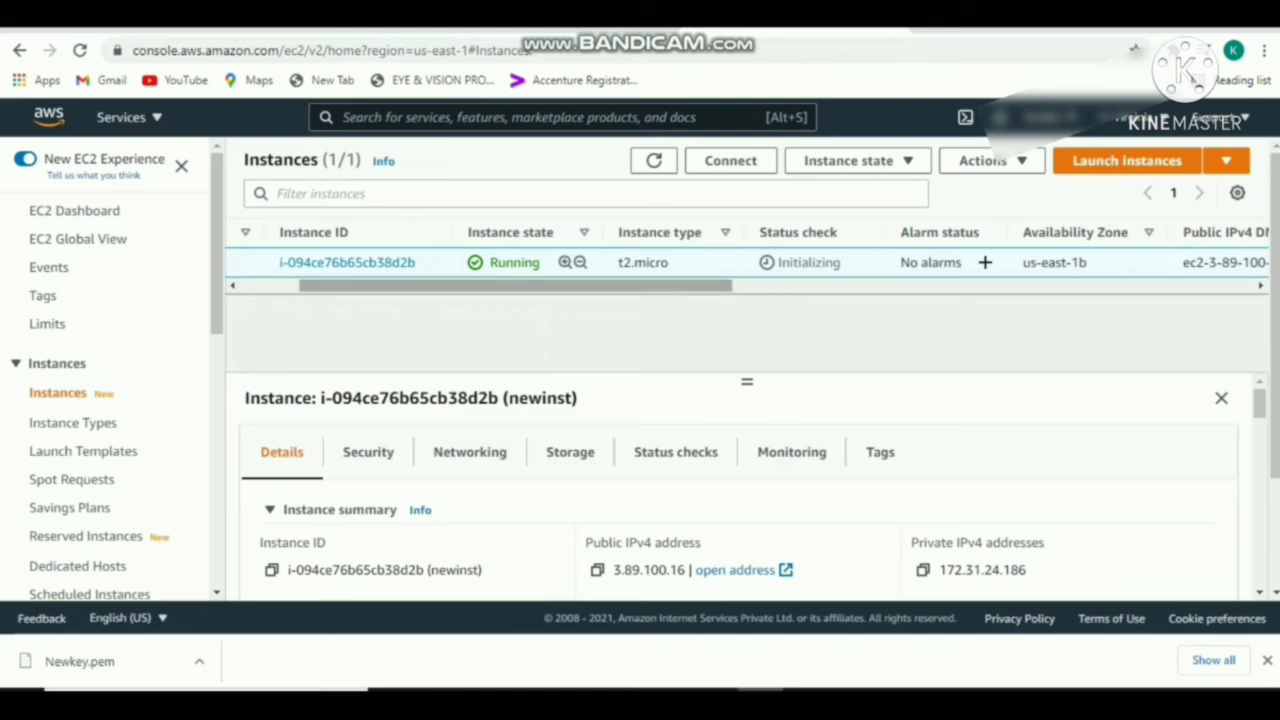
# - Review newinst's remaining columns in the instances list, and examine its instance summary and the platform, AMI and key pair details
pyautogui.moveTo(540, 286); pyautogui.dragTo(644, 286)
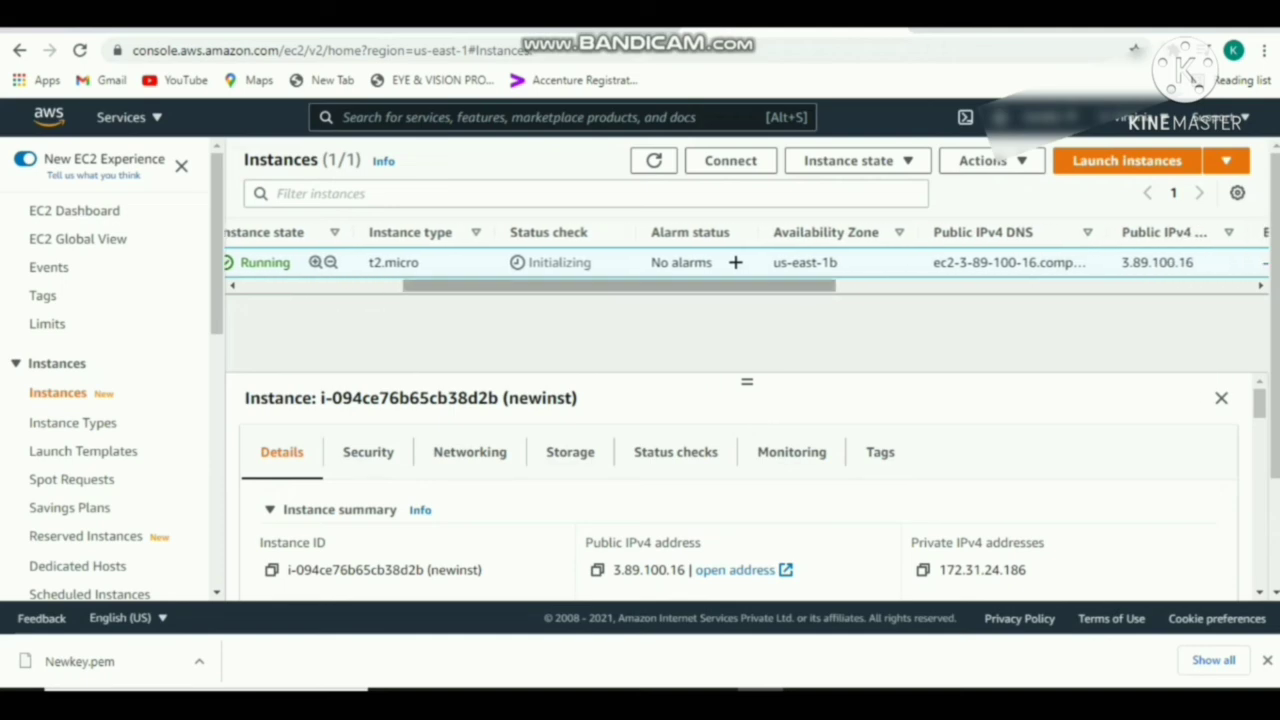
pyautogui.moveTo(620, 286); pyautogui.dragTo(736, 286)
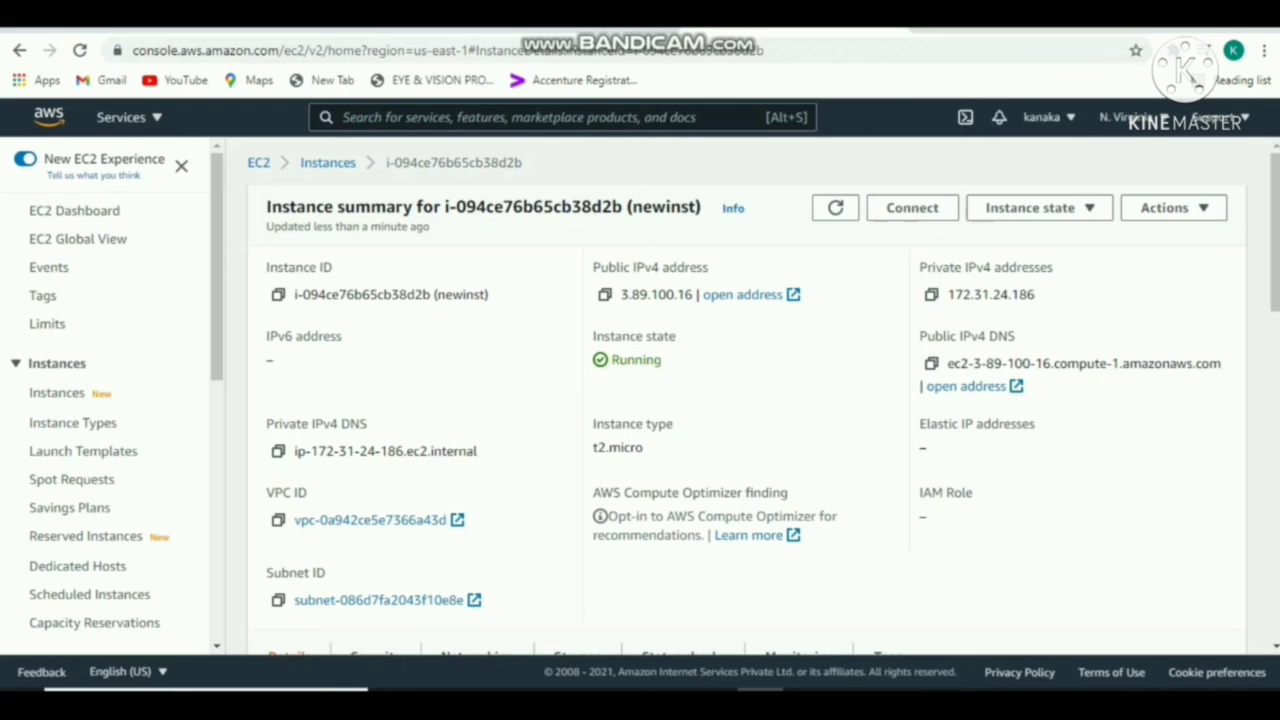
pyautogui.scroll(-3, 746, 398)
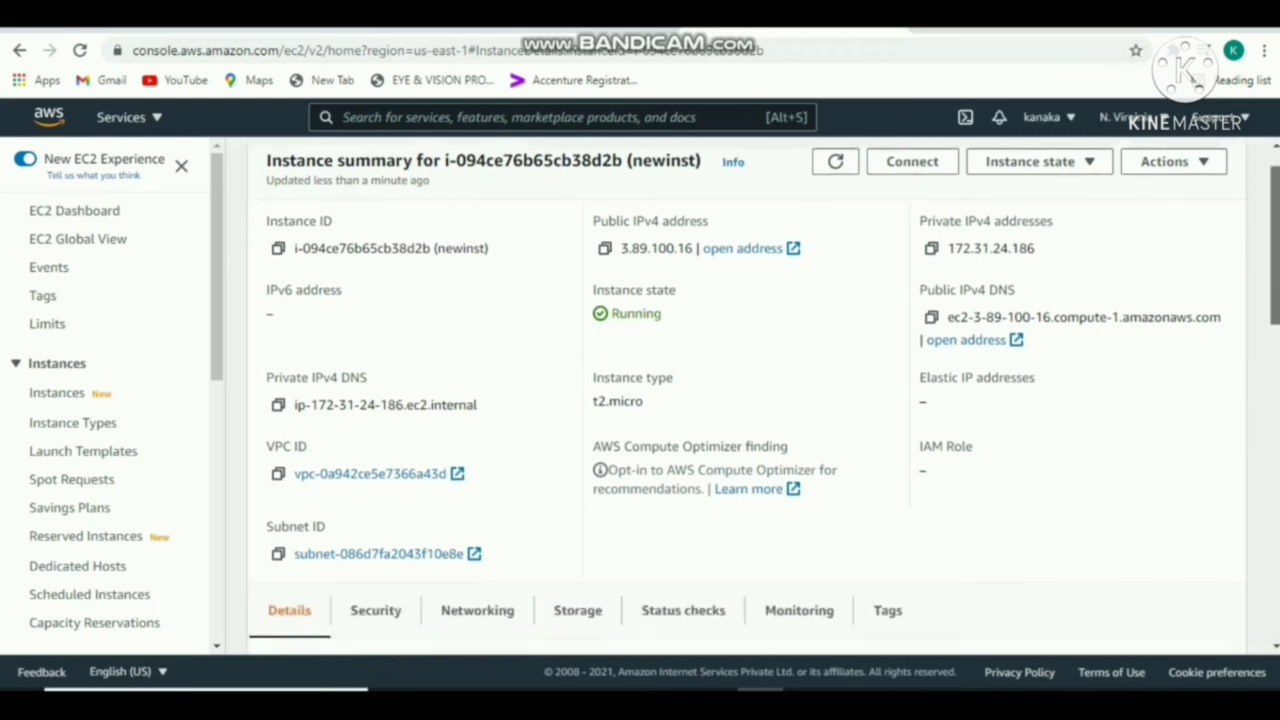
pyautogui.scroll(-3, 746, 398)
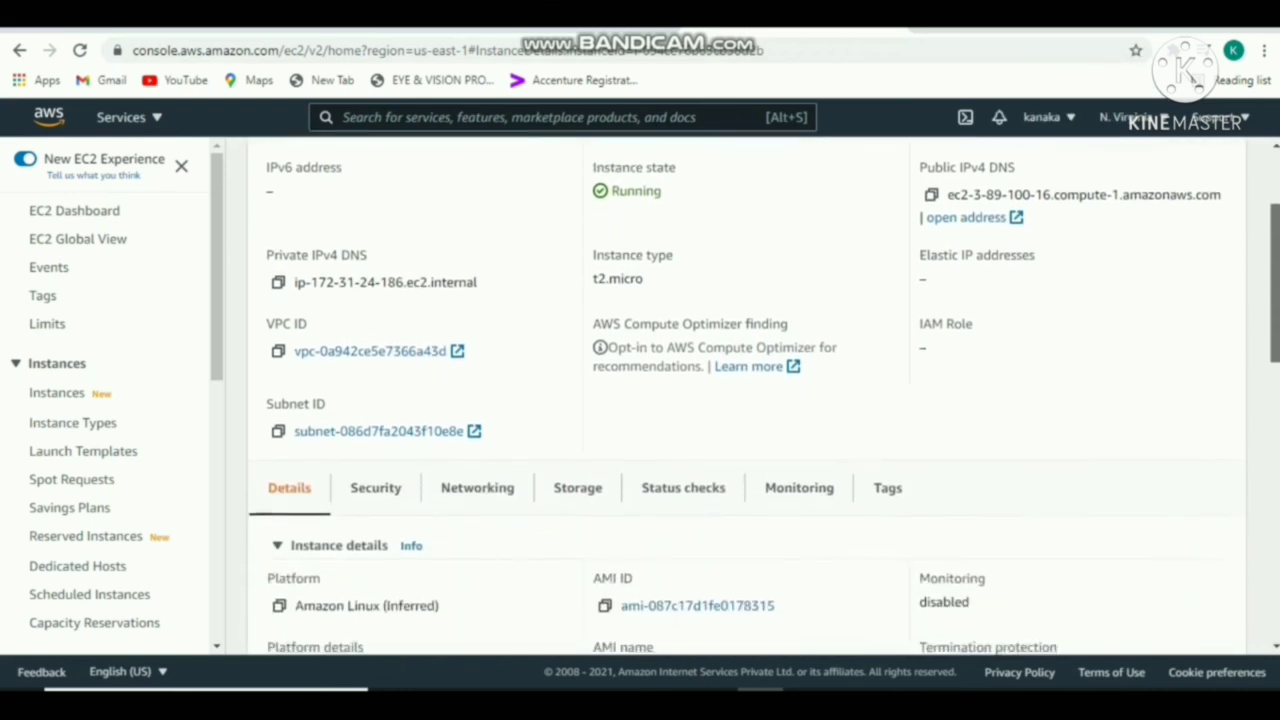
pyautogui.scroll(-4, 746, 398)
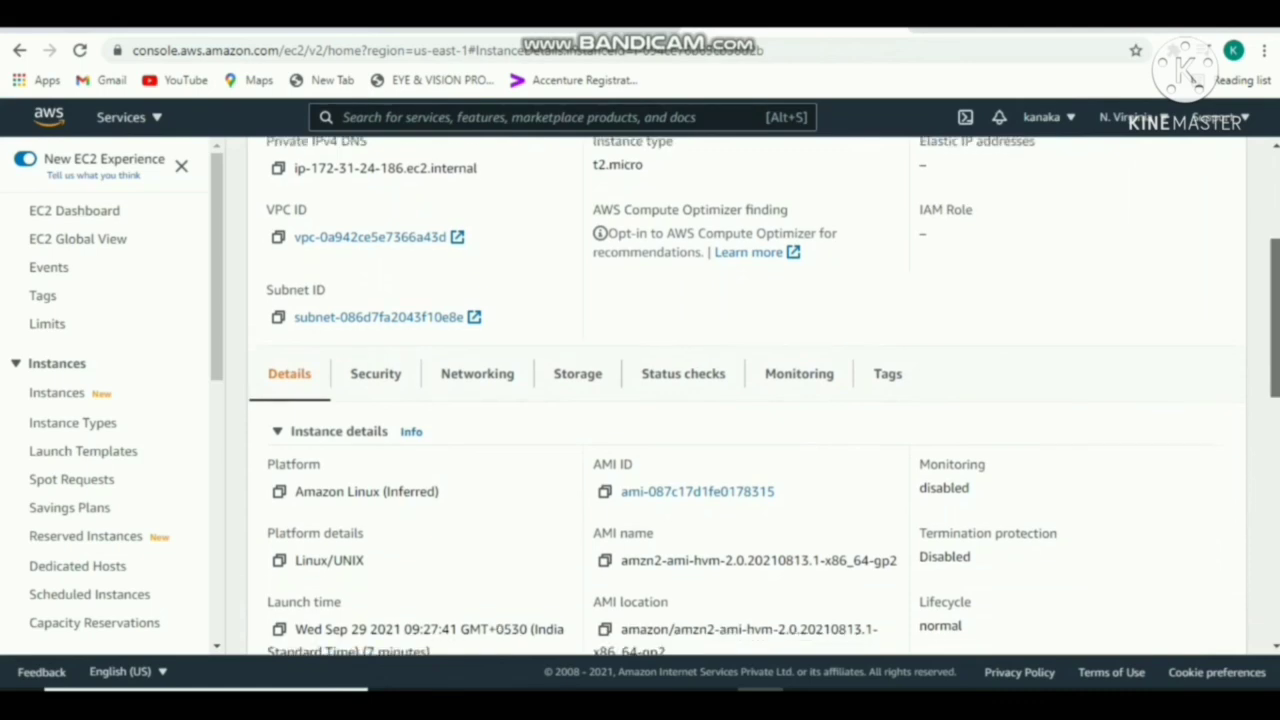
pyautogui.scroll(-2, 746, 398)
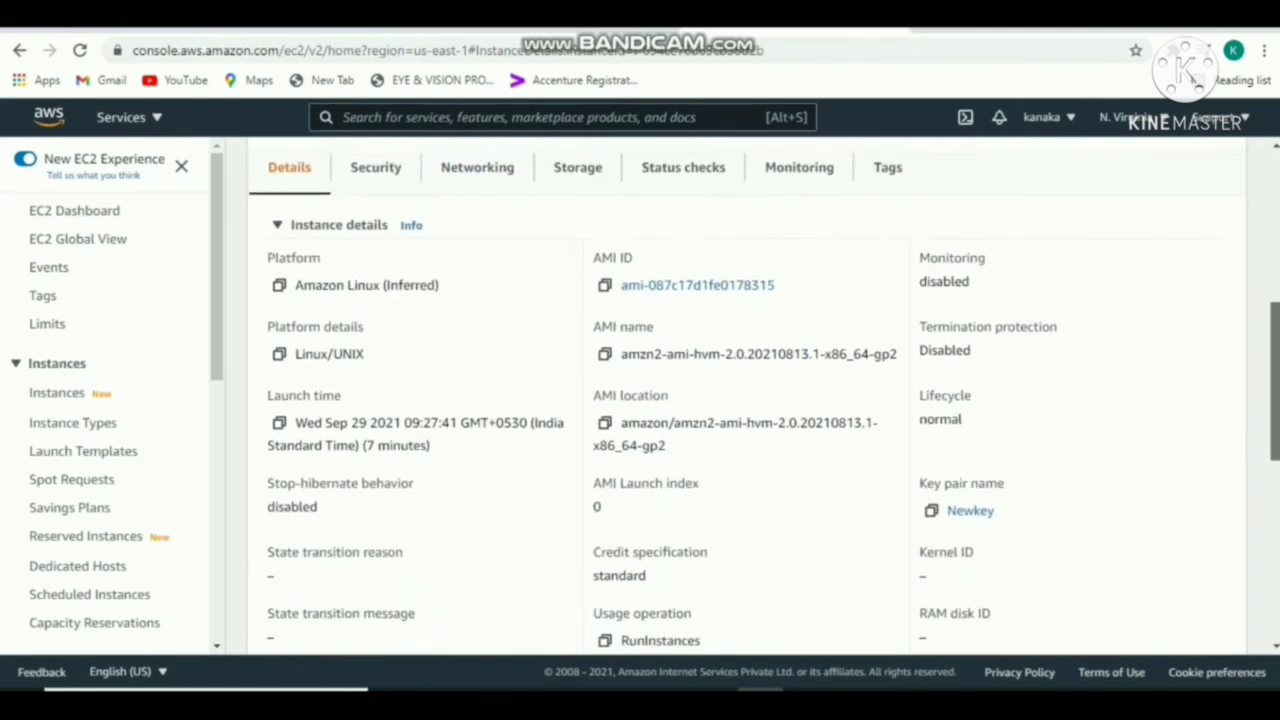